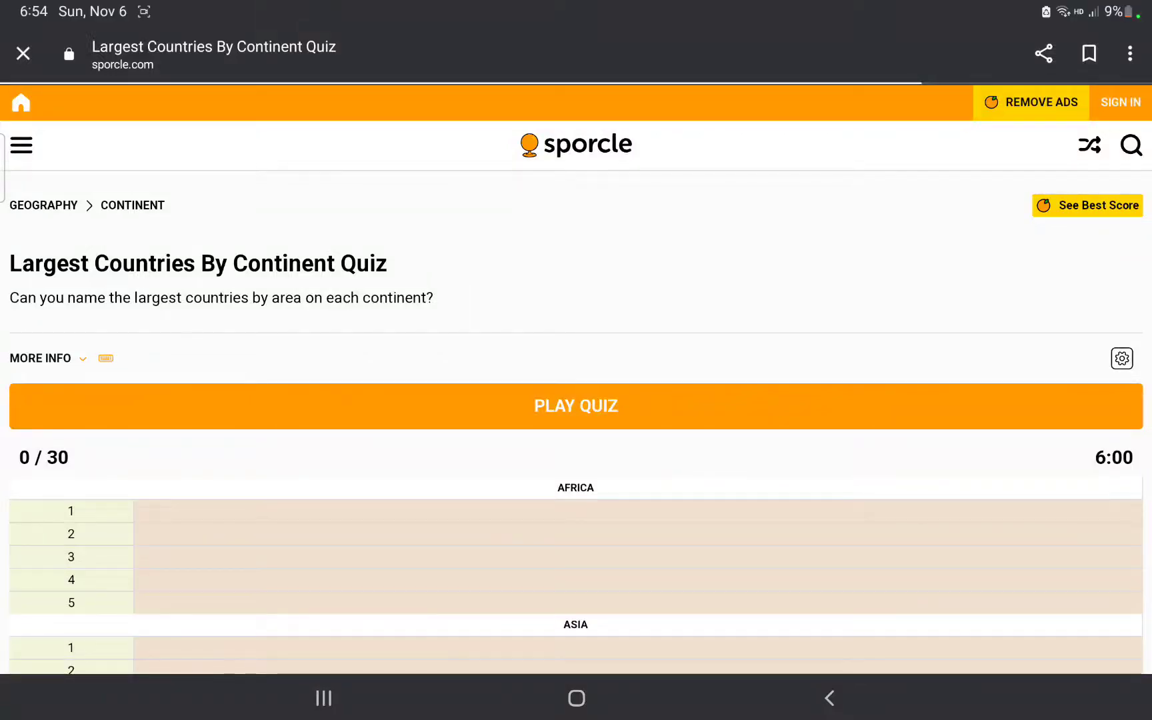
- Start the Largest Countries By Continent quiz and its countdown
click(577, 406)
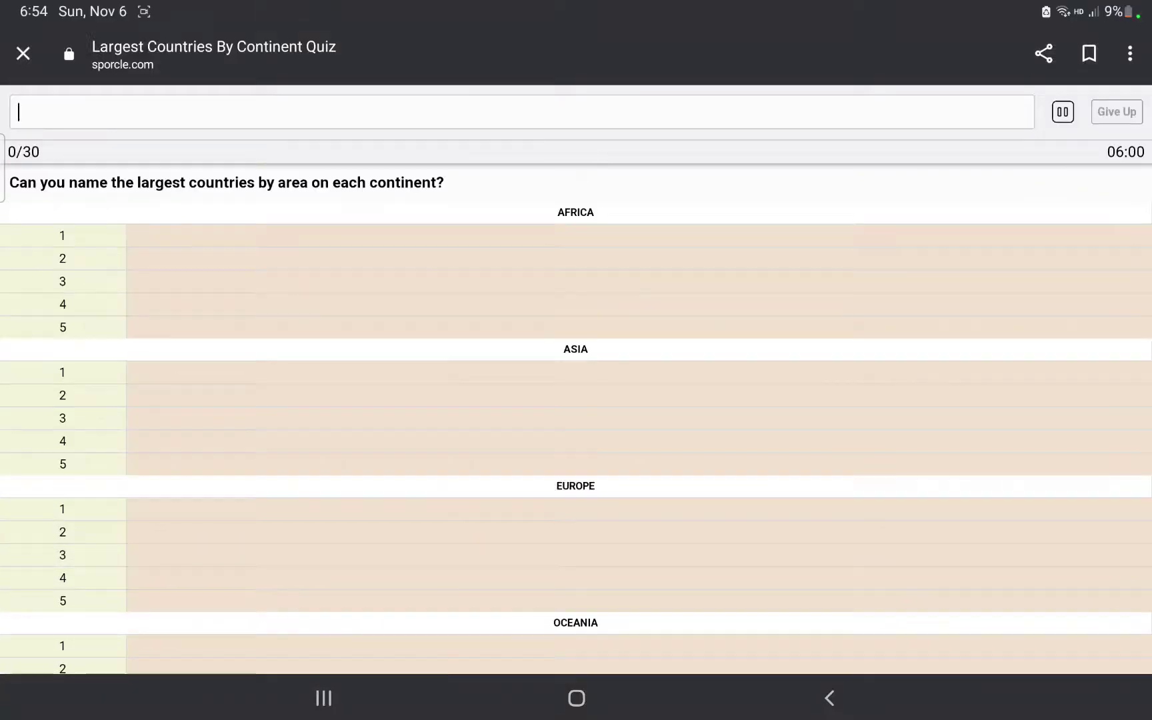
text(Alge)
text(ria)
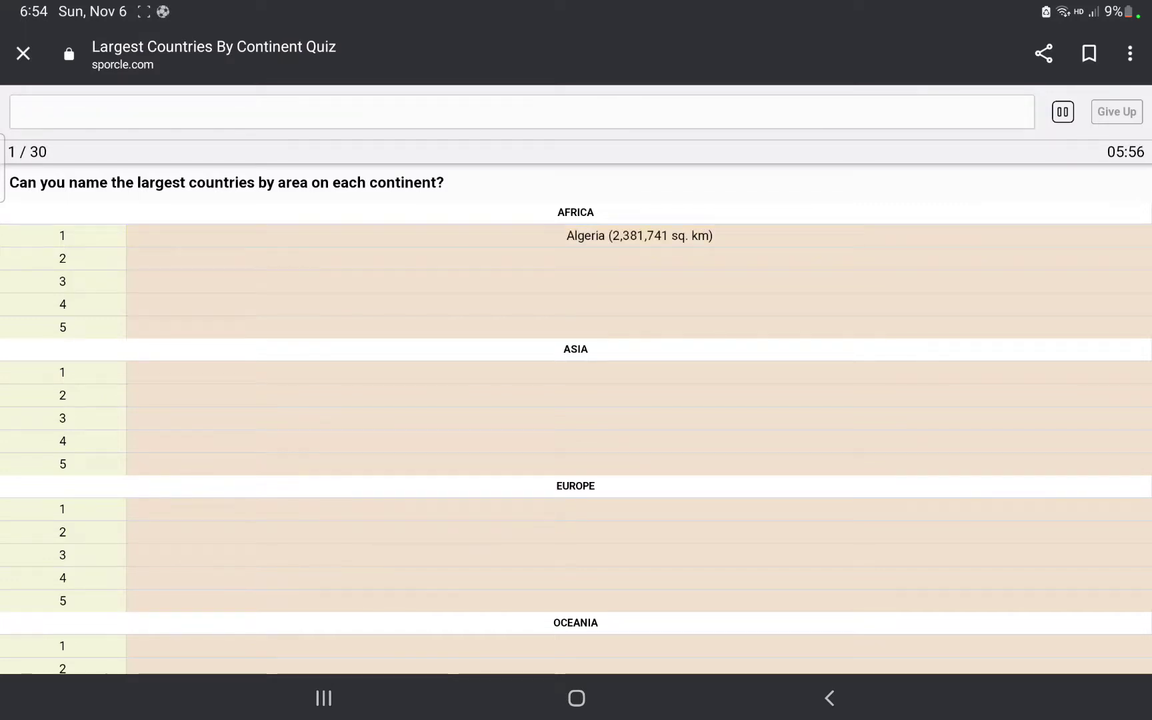
text(DRC)
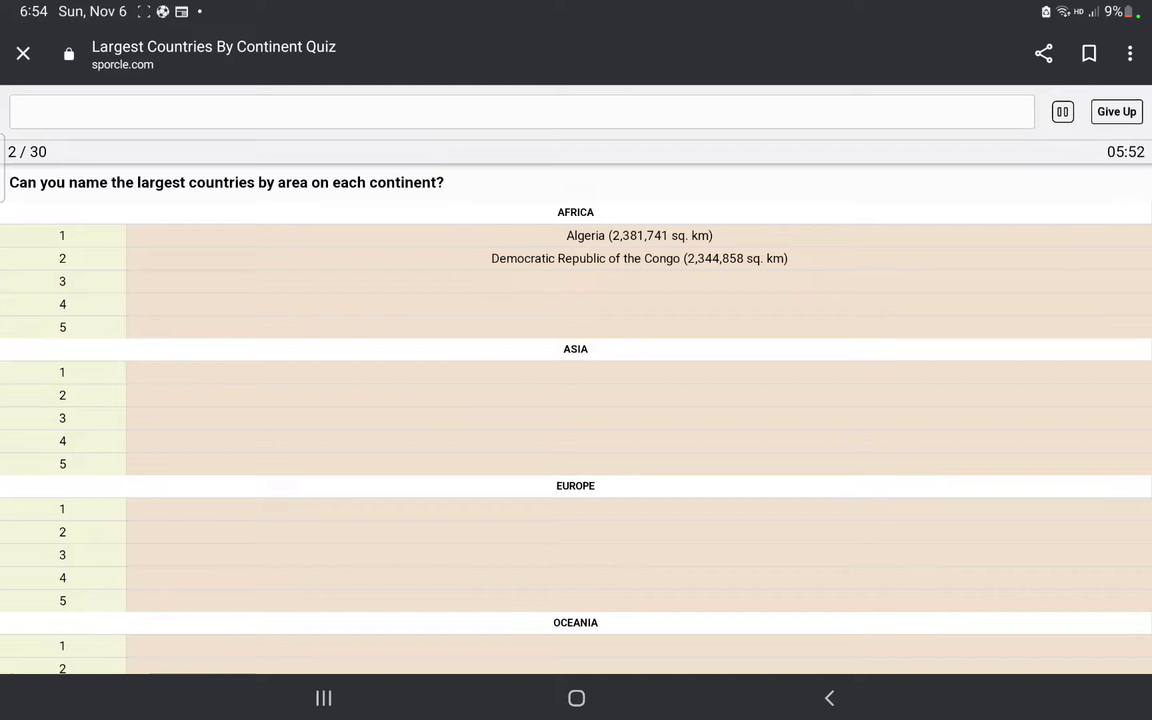
text(Liby)
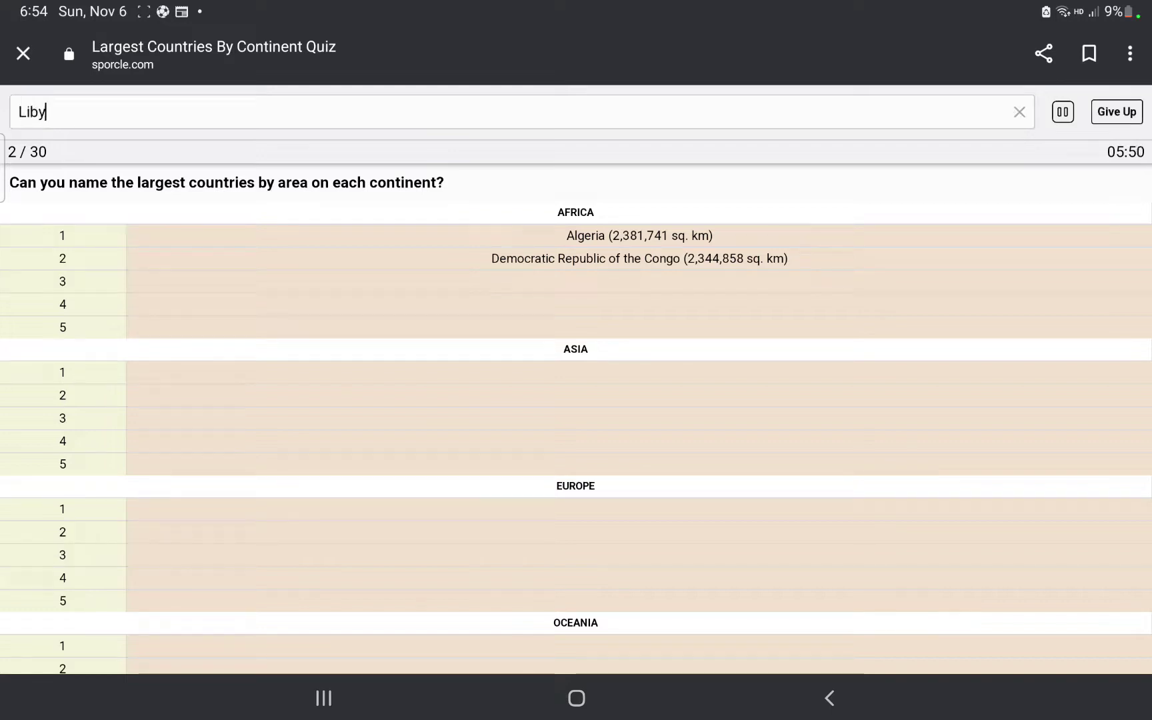
text(a)
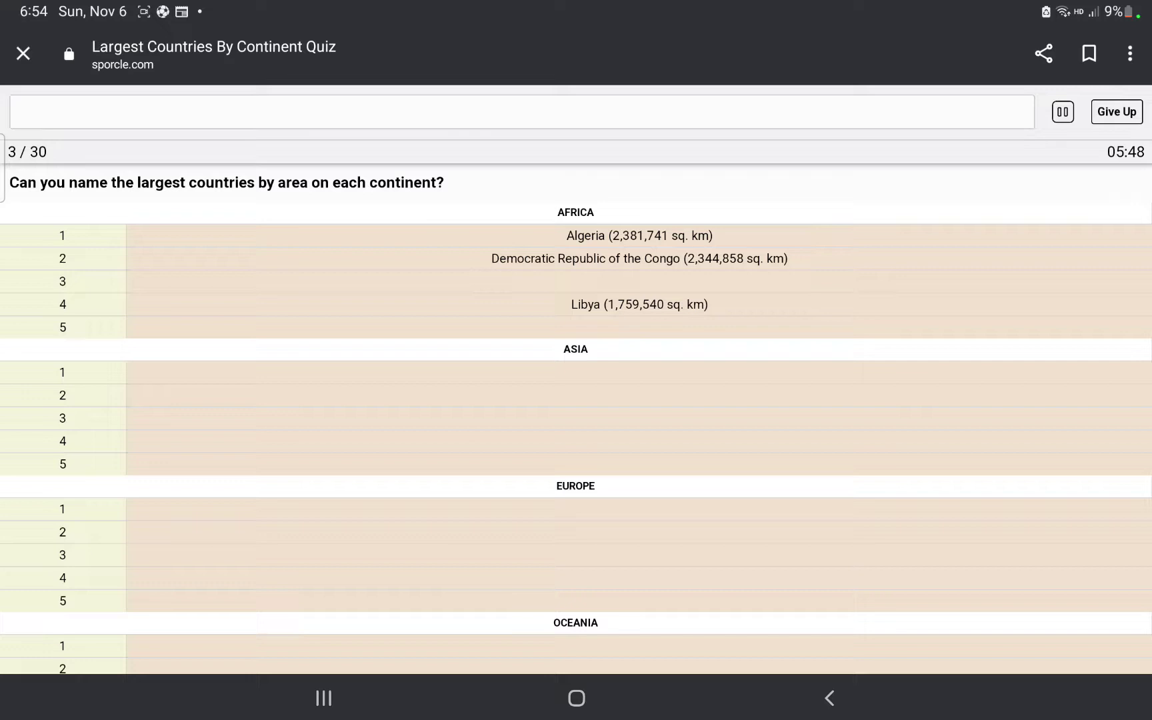
text(Chad)
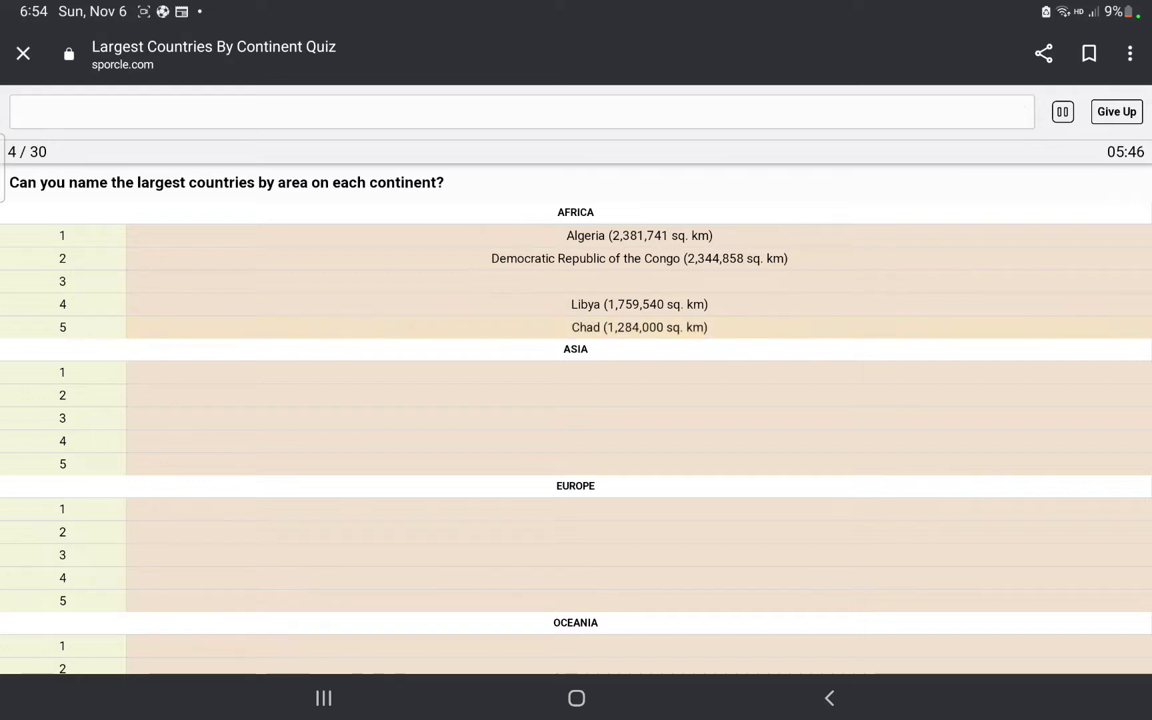
text(d)
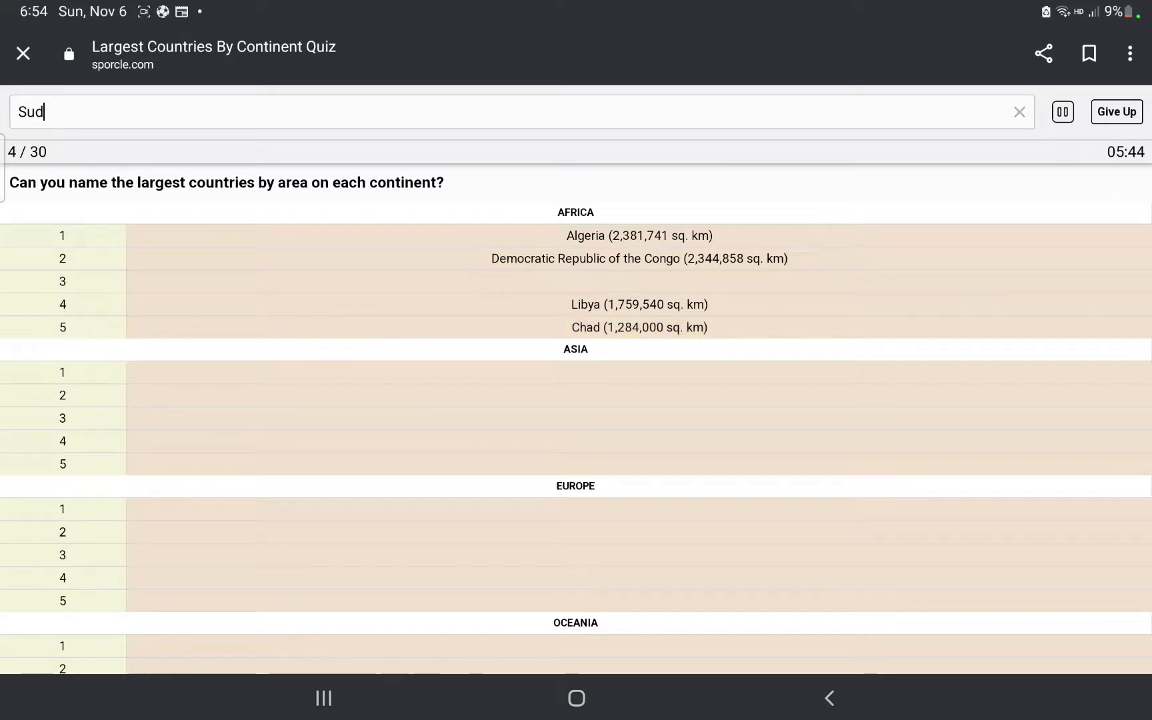
text(an)
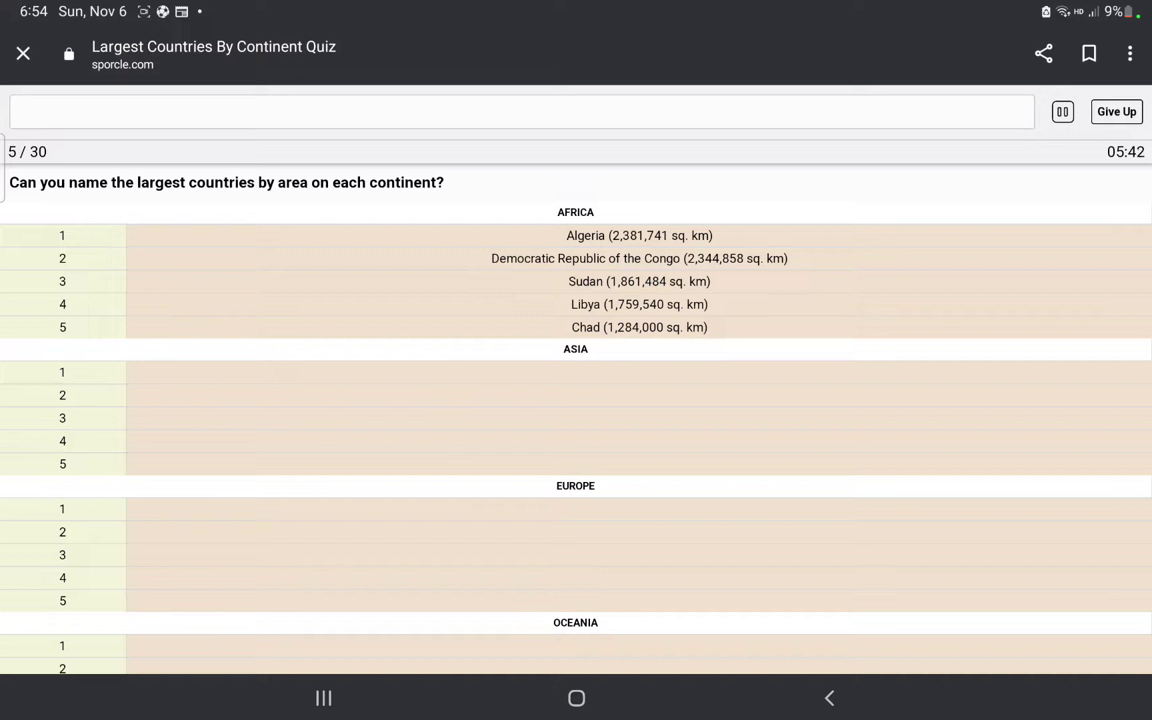
text(Russia)
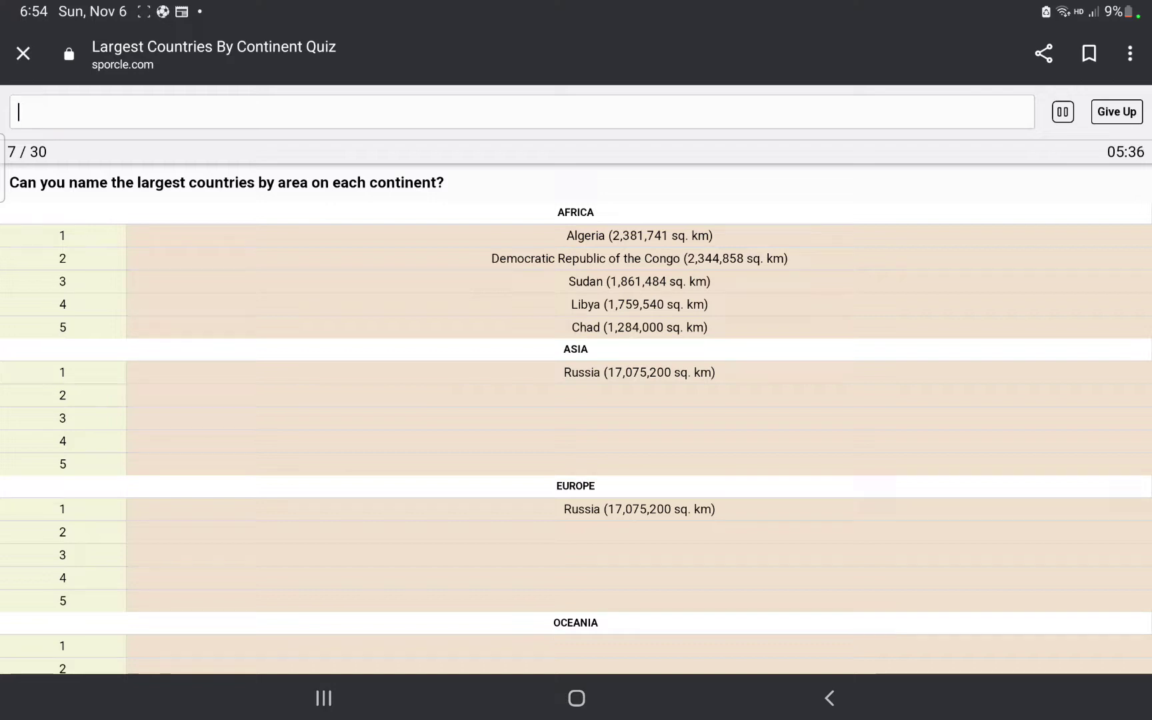
text(ChinaC)
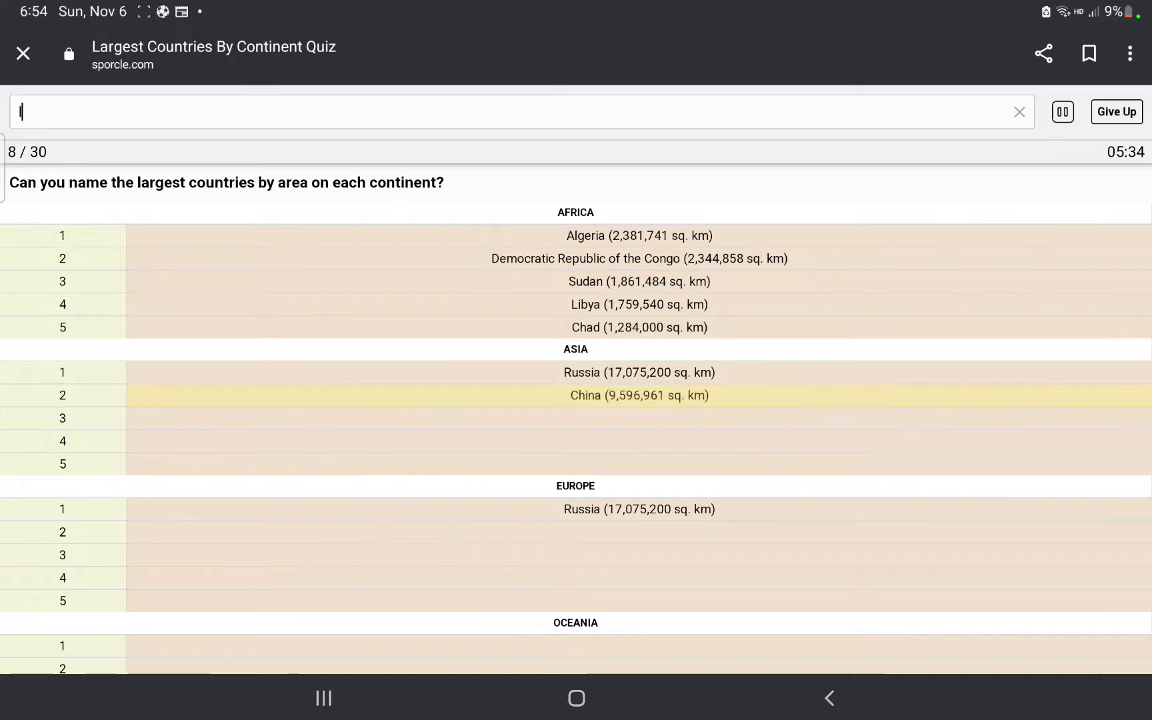
text(anada)
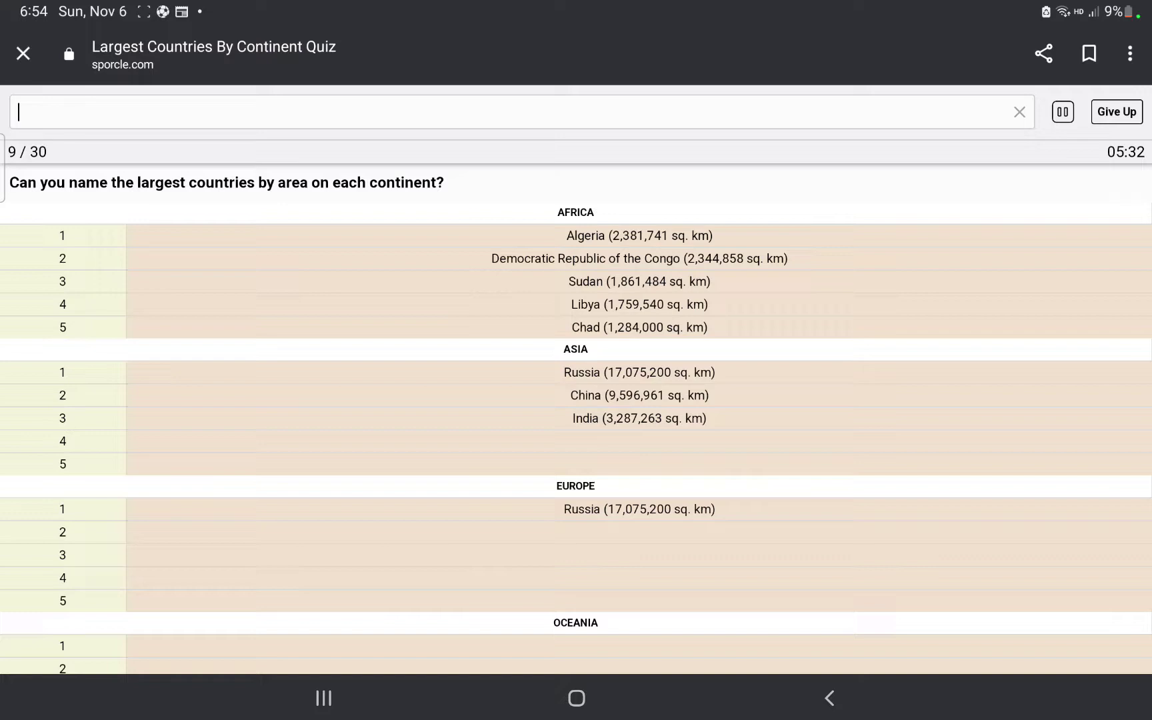
text(audi)
text(A)
text(ba)
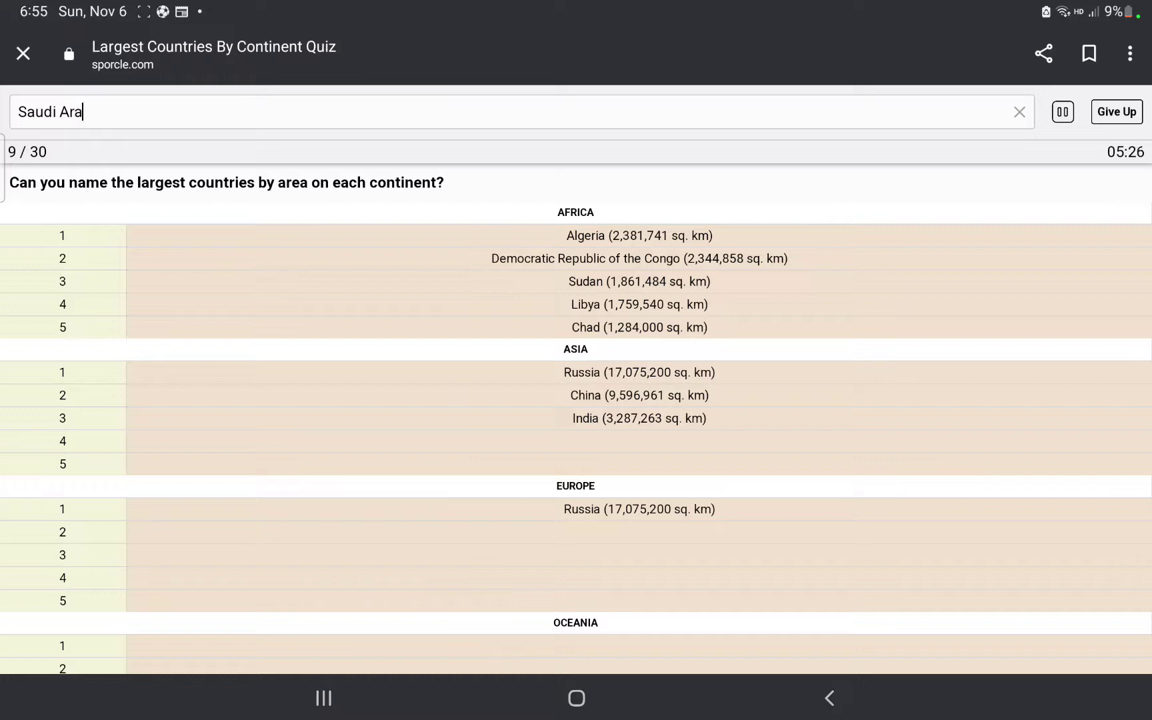
- Remove the mistyped letter from the Saudi Arabia answer
key(BackSpace)
text(bia)
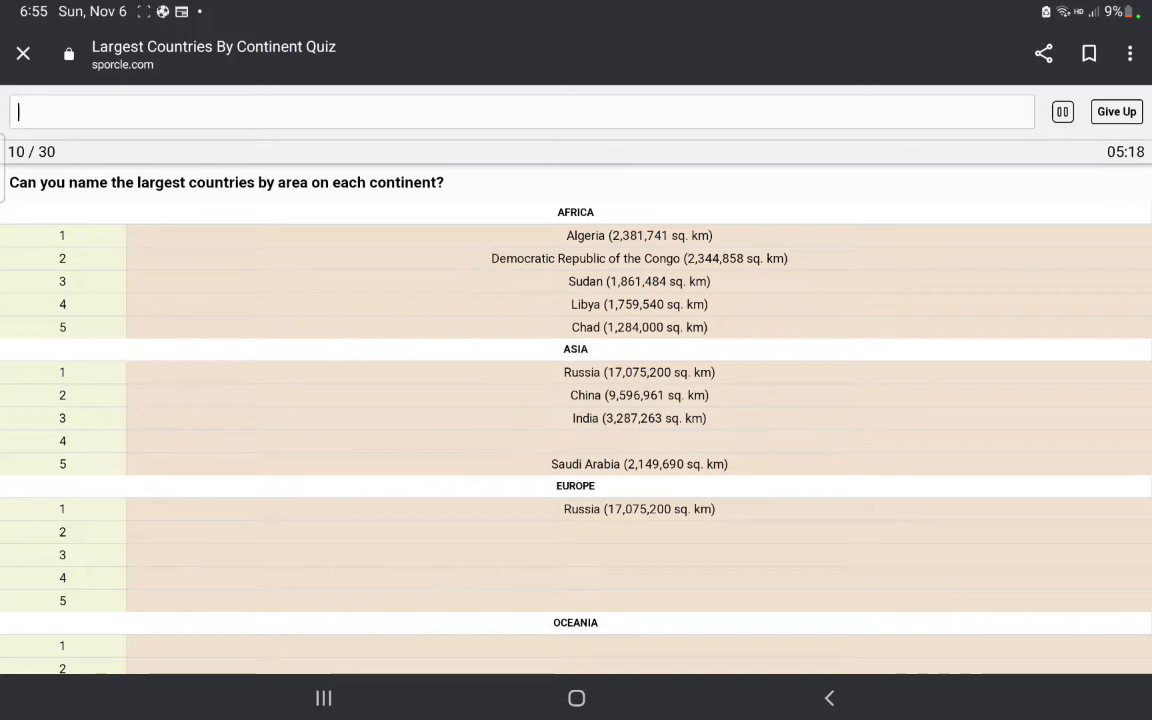
text(K)
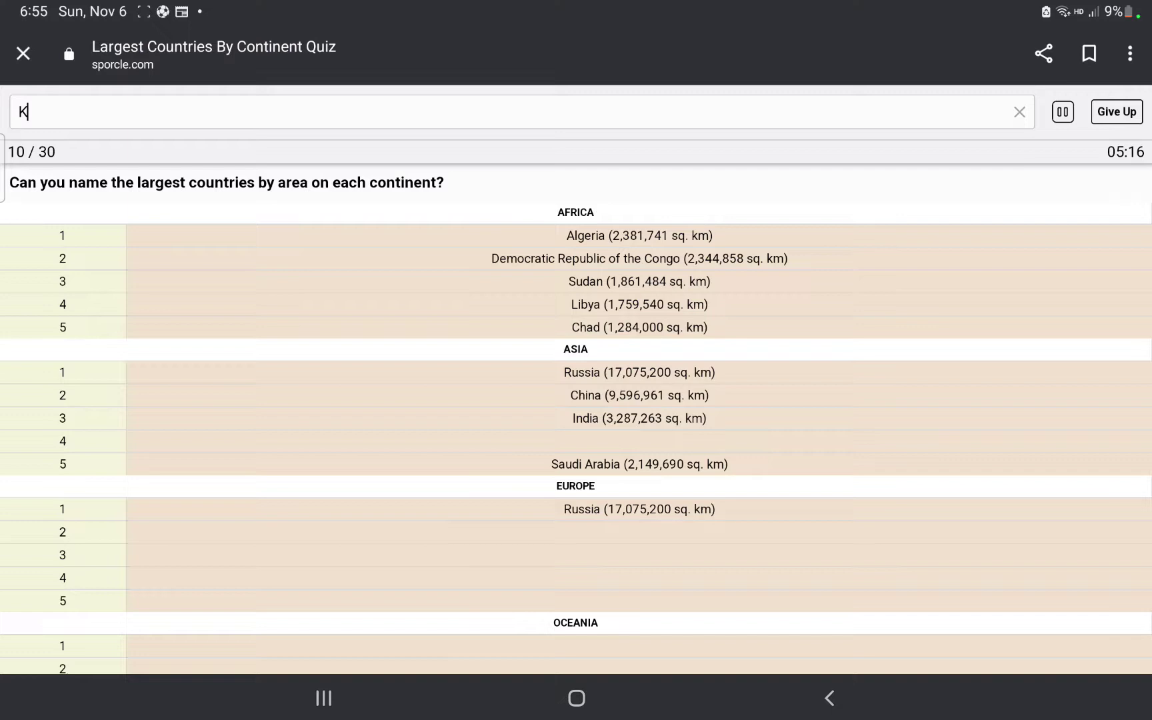
text(azakh)
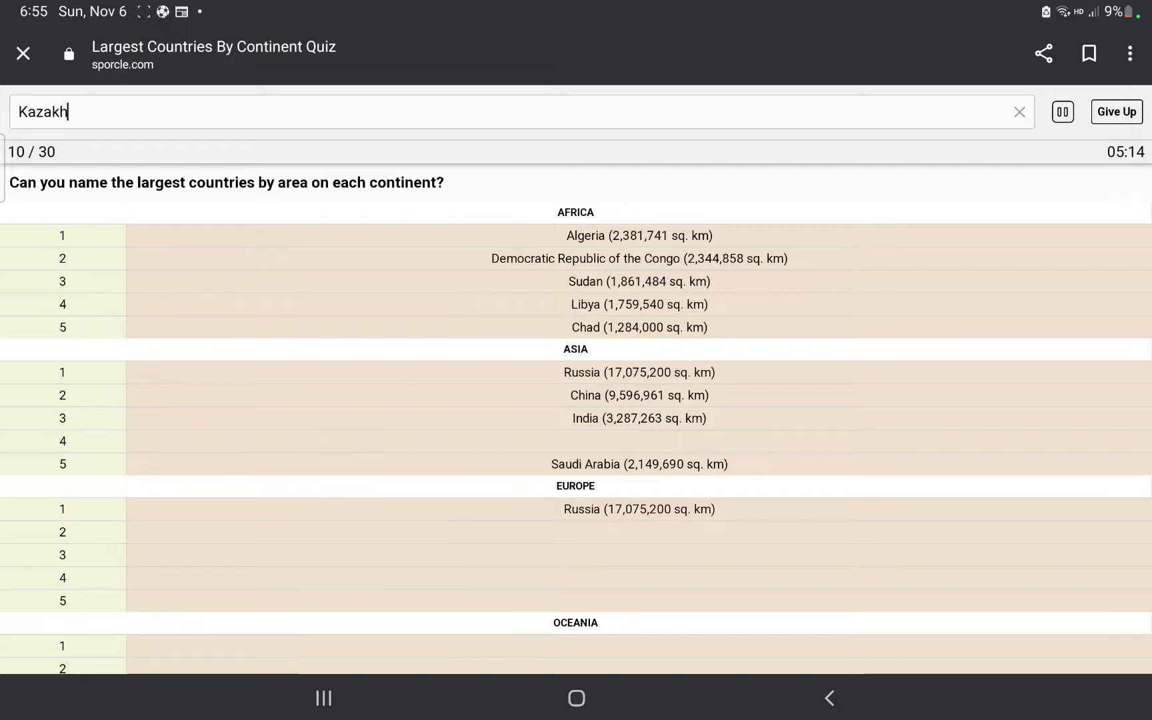
text(stan)
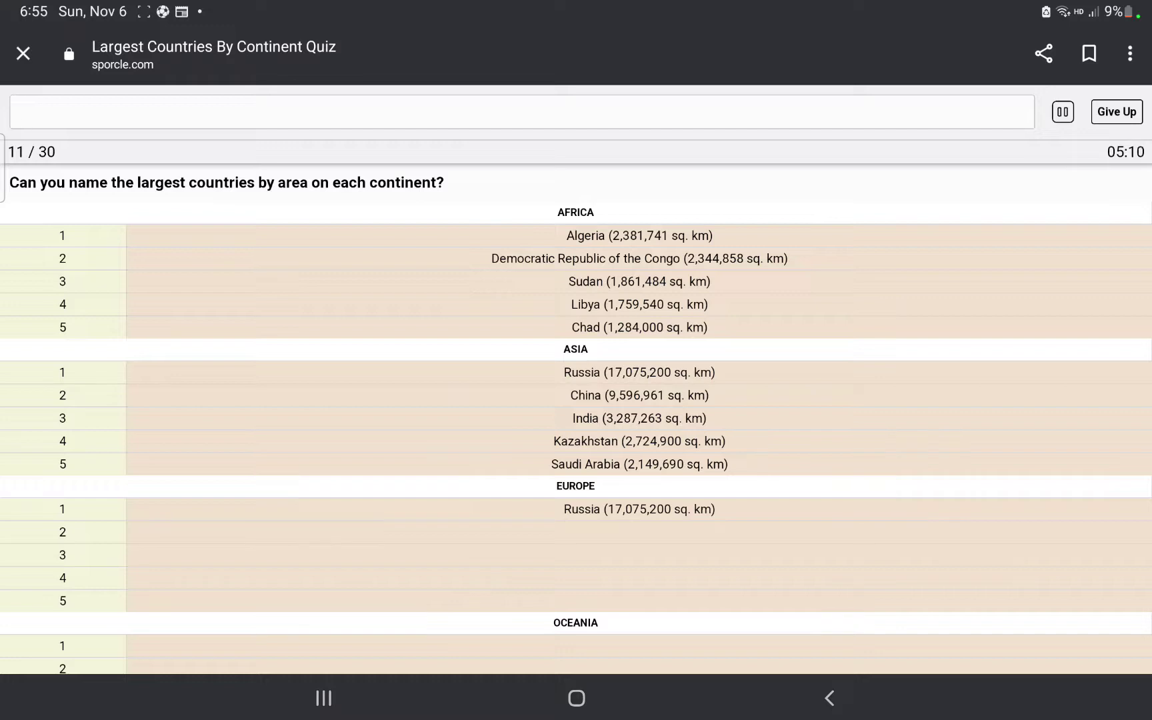
text(De)
text(nmak)
text(rk)
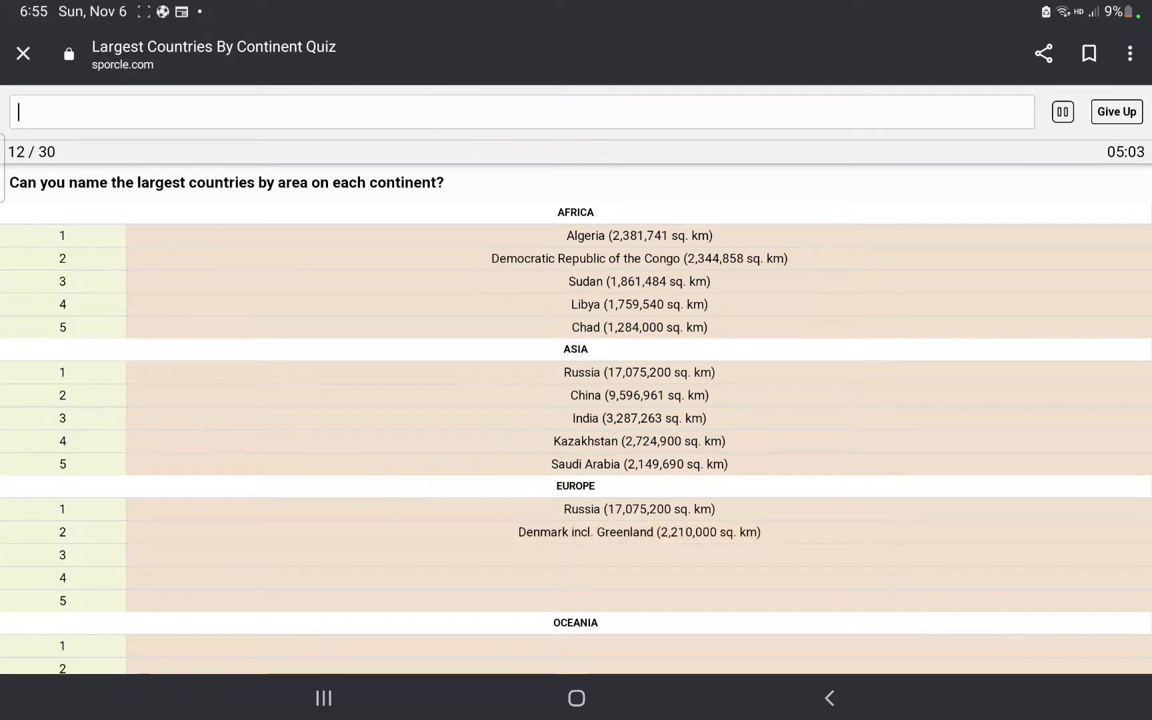
text(Fran)
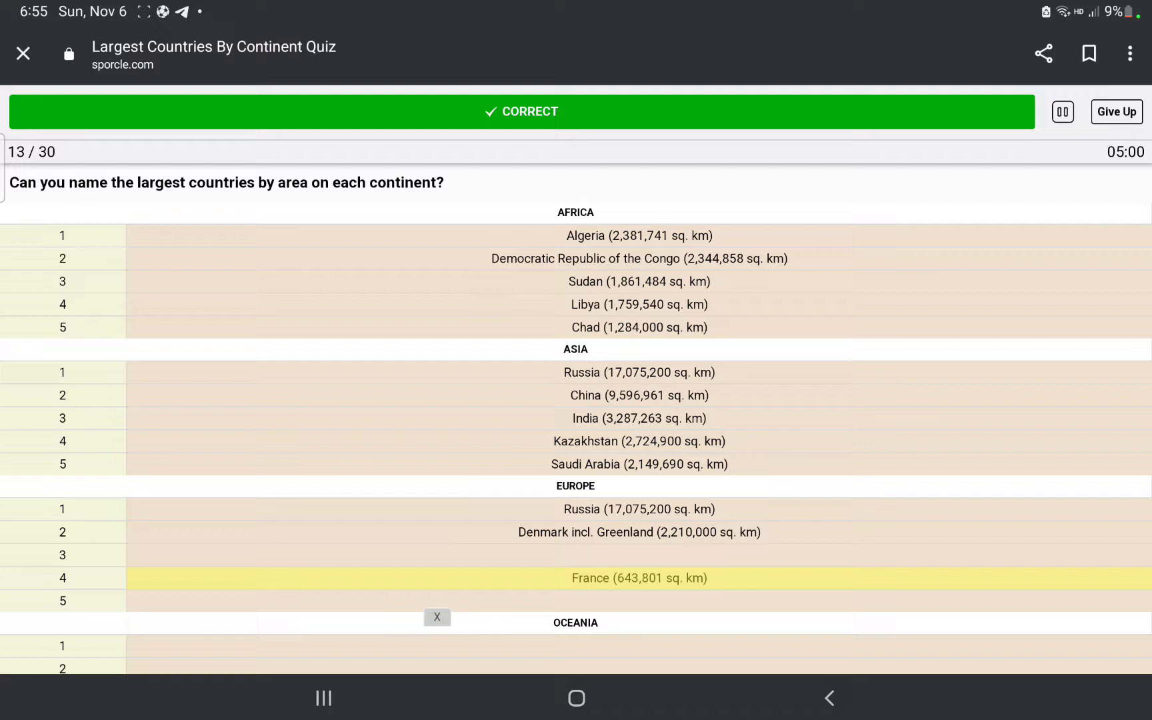
text(Tu)
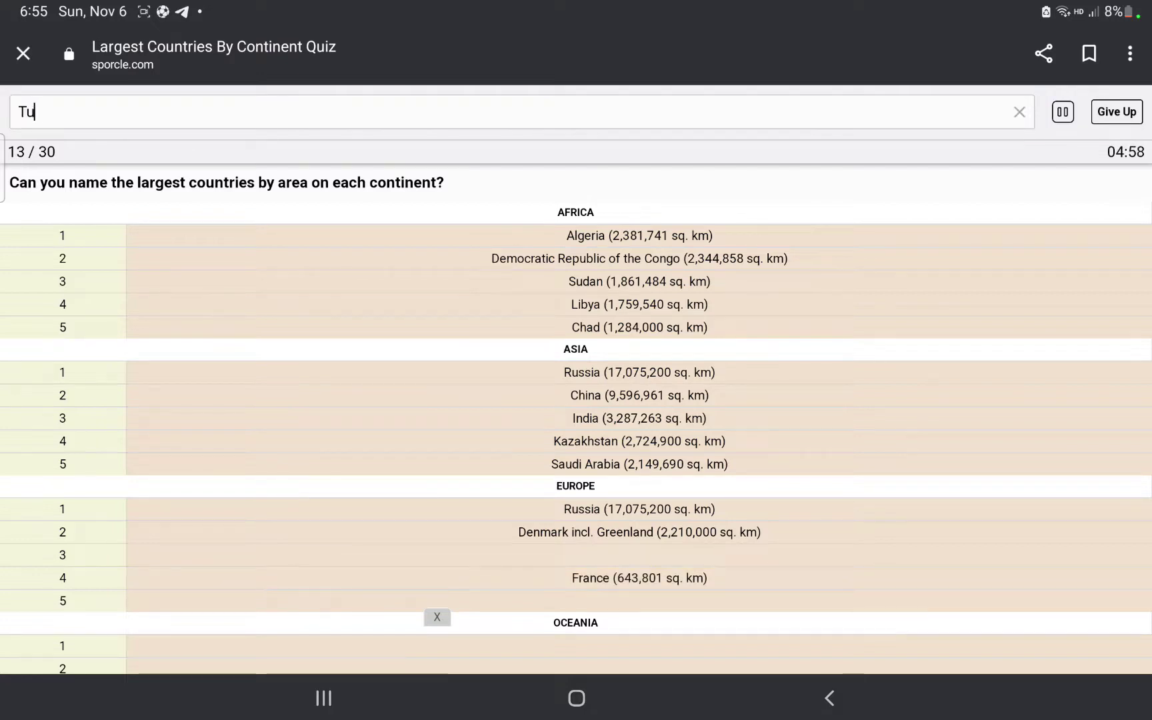
text(key)
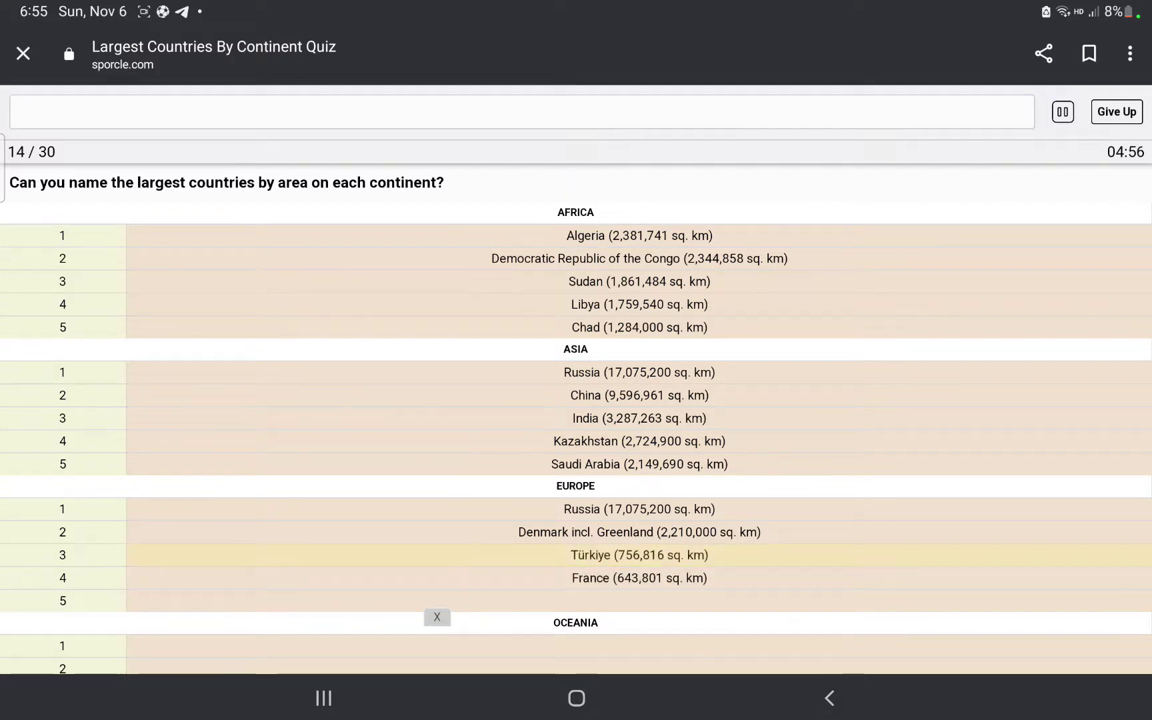
text(Ukra)
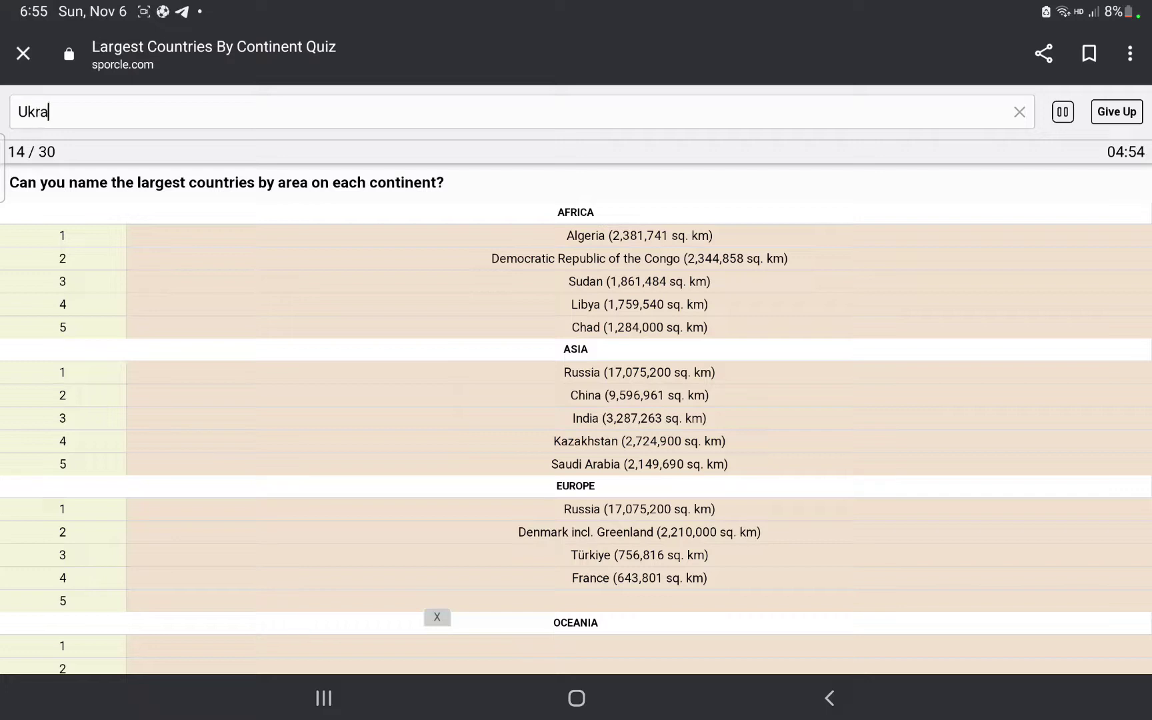
text(n)
text(i)
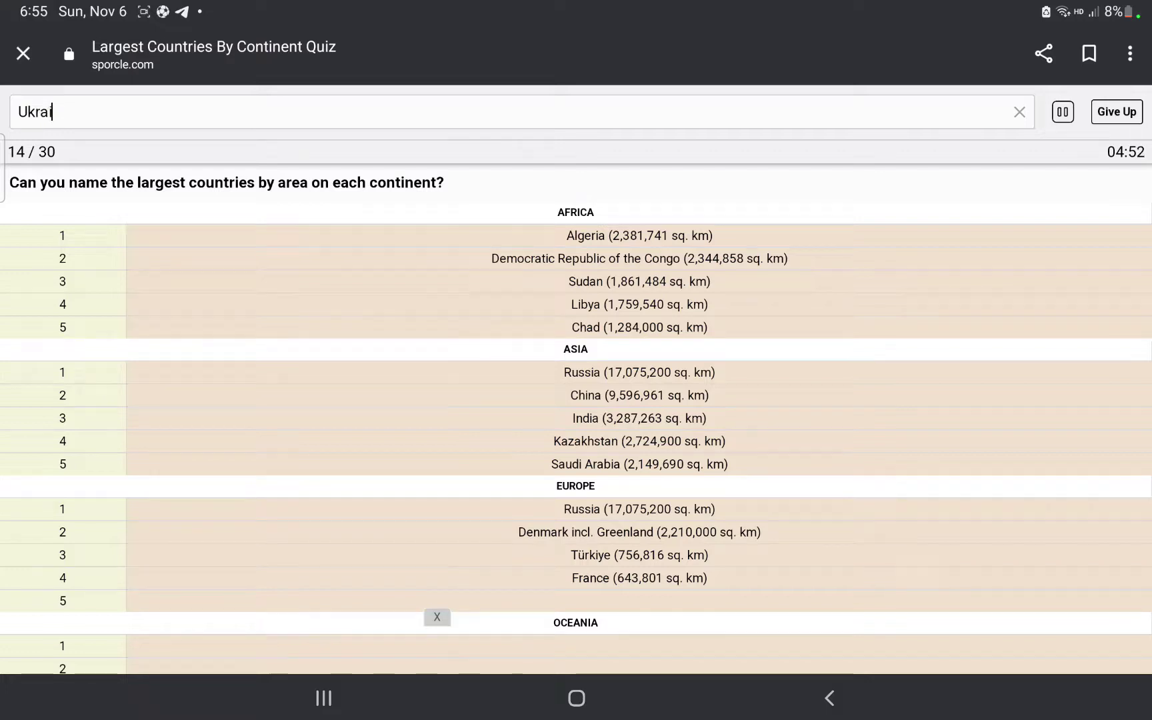
text(ne)
scroll(576, 414, down, 5)
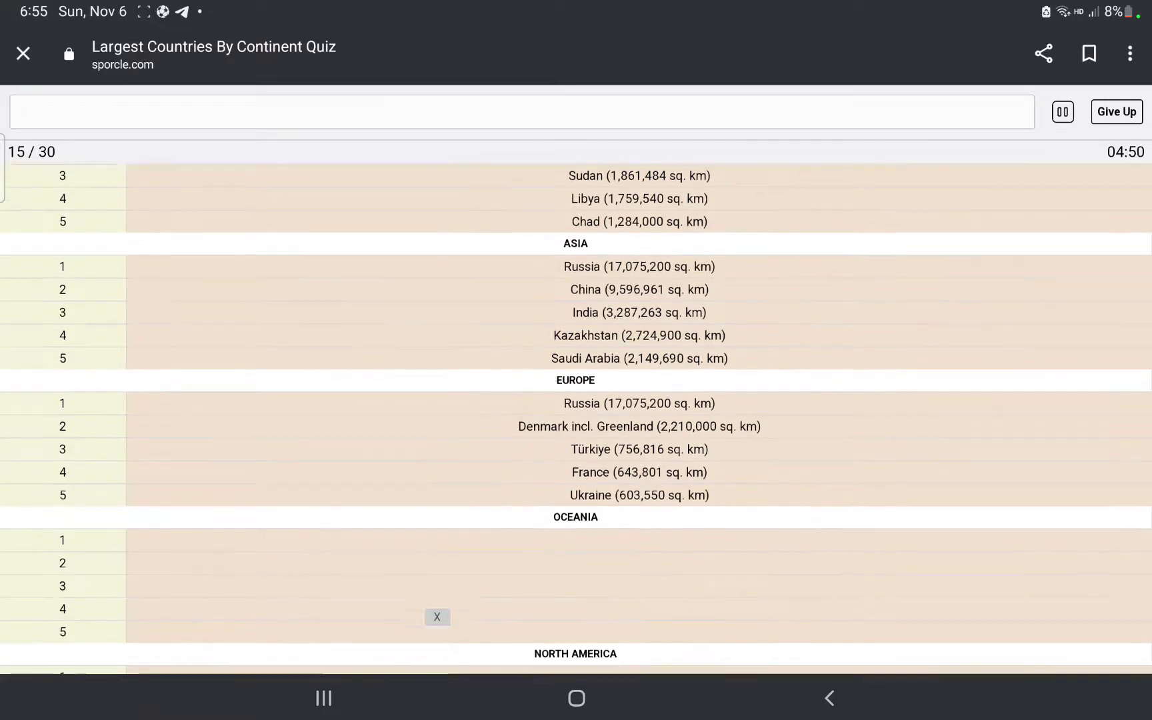
text(Aus)
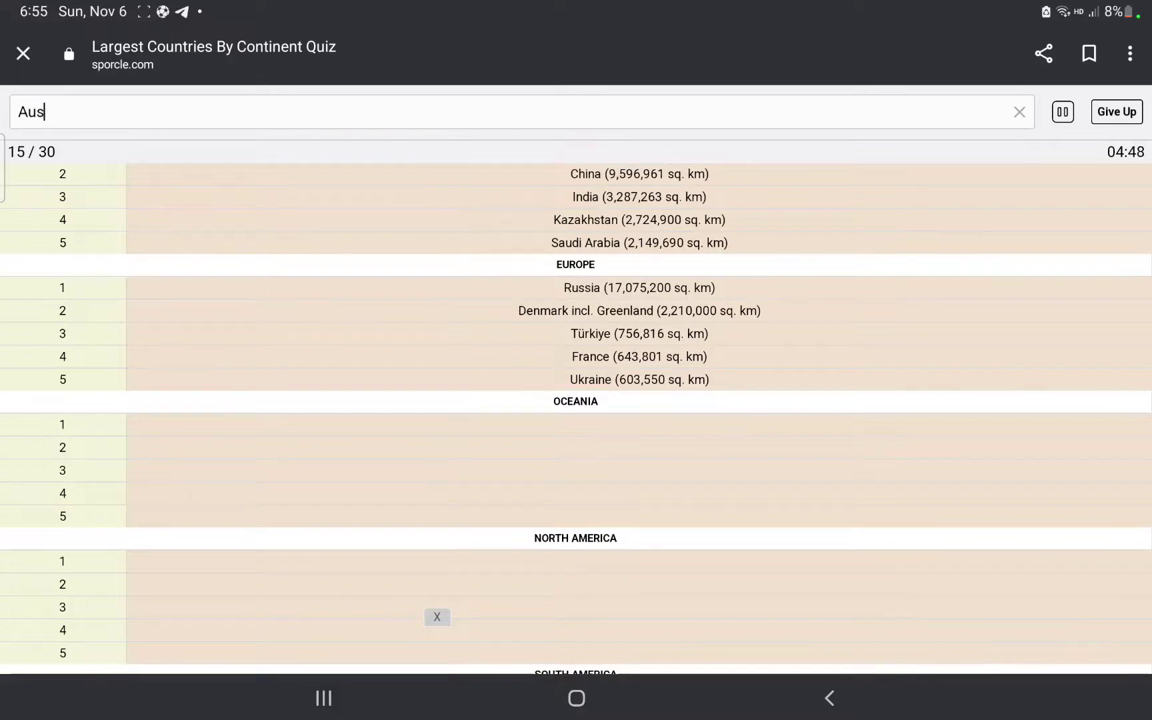
text(tralia)
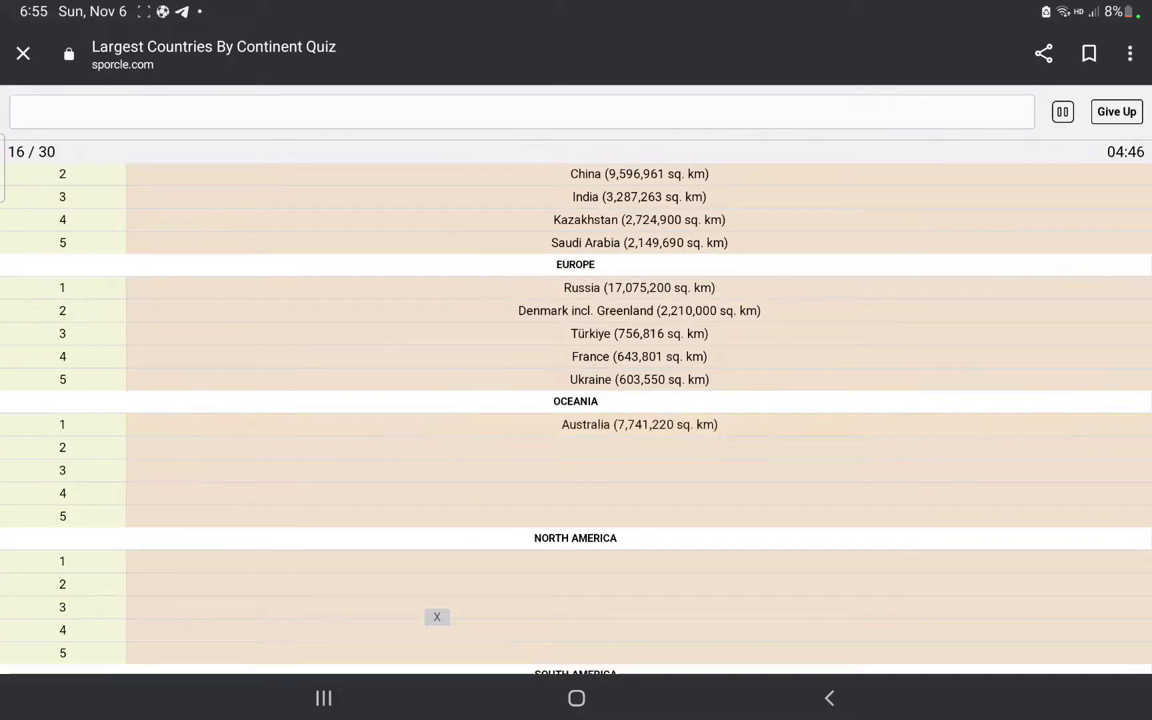
text(Pap)
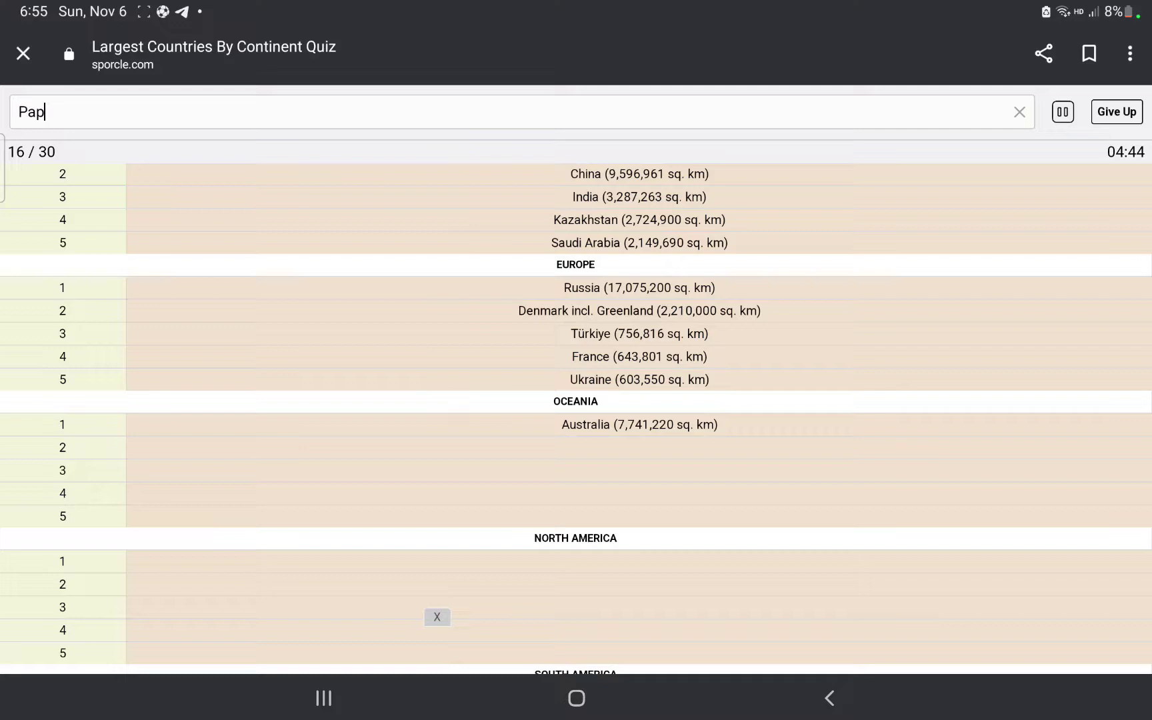
text(ue)
text(a)
text(New)
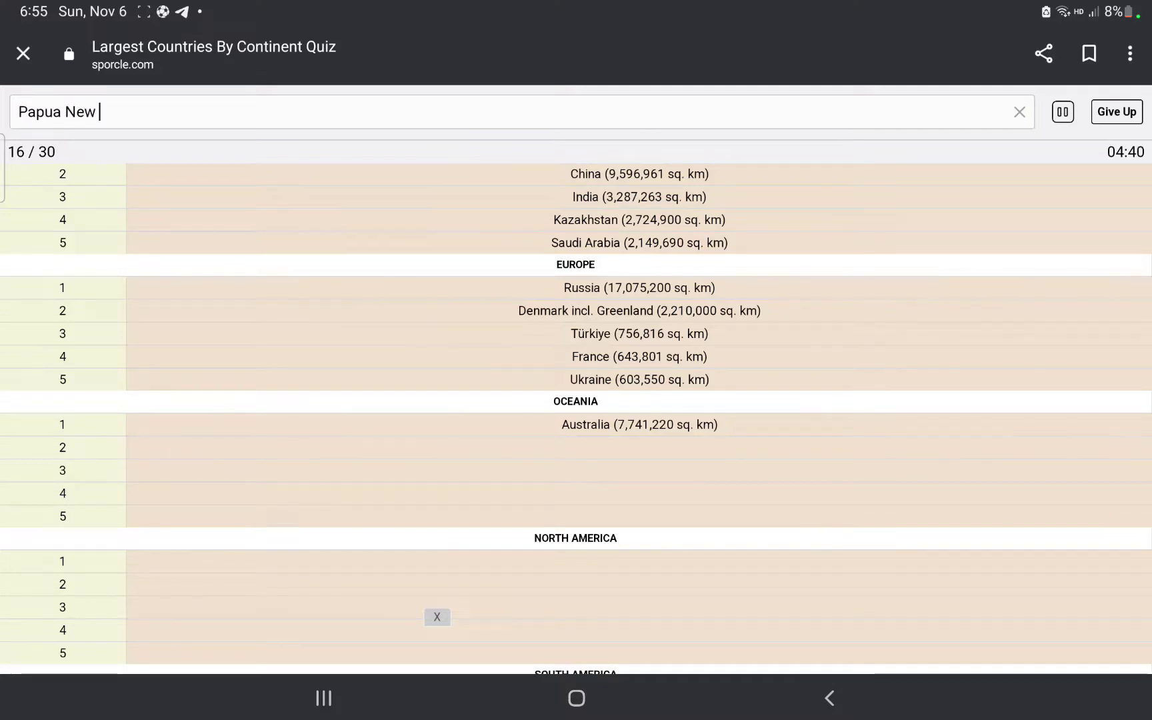
text( Guinea)
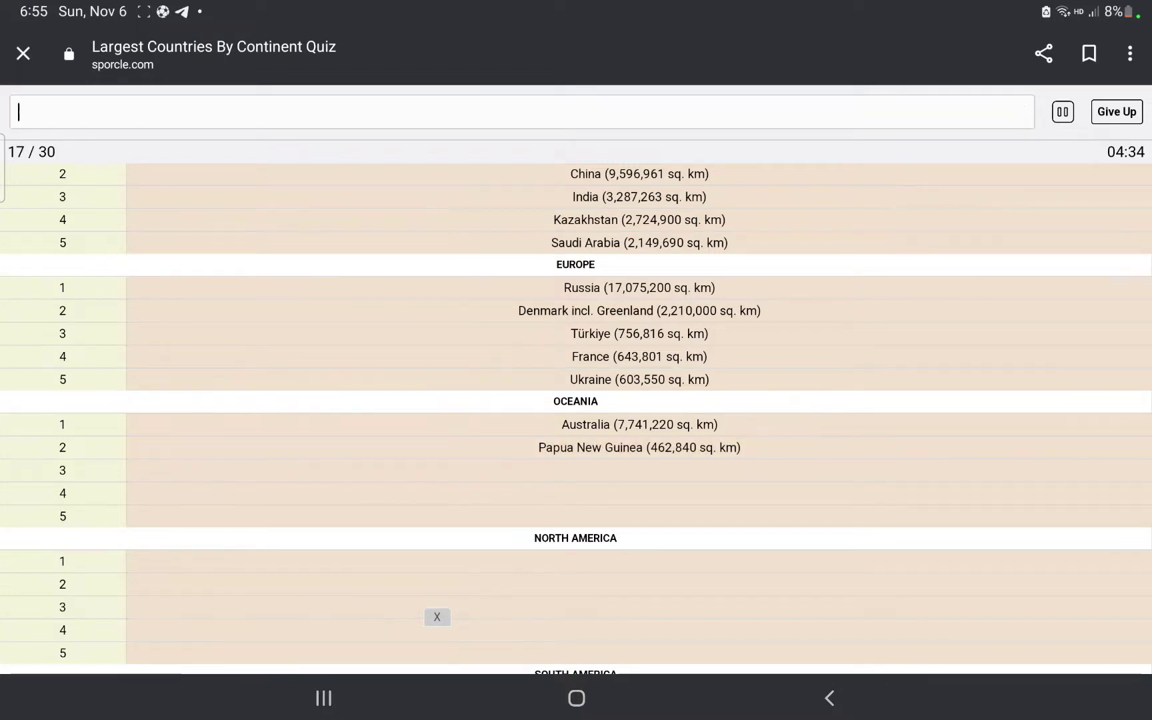
text(Ne)
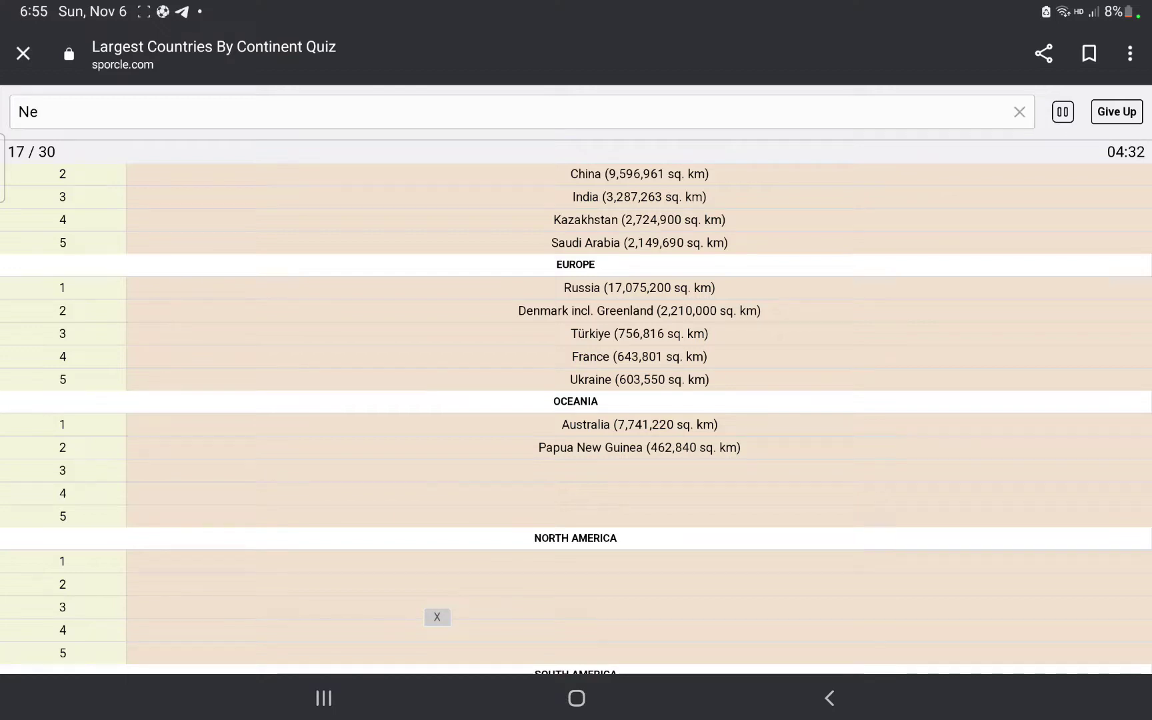
text(w)
text(ZX)
text(eal)
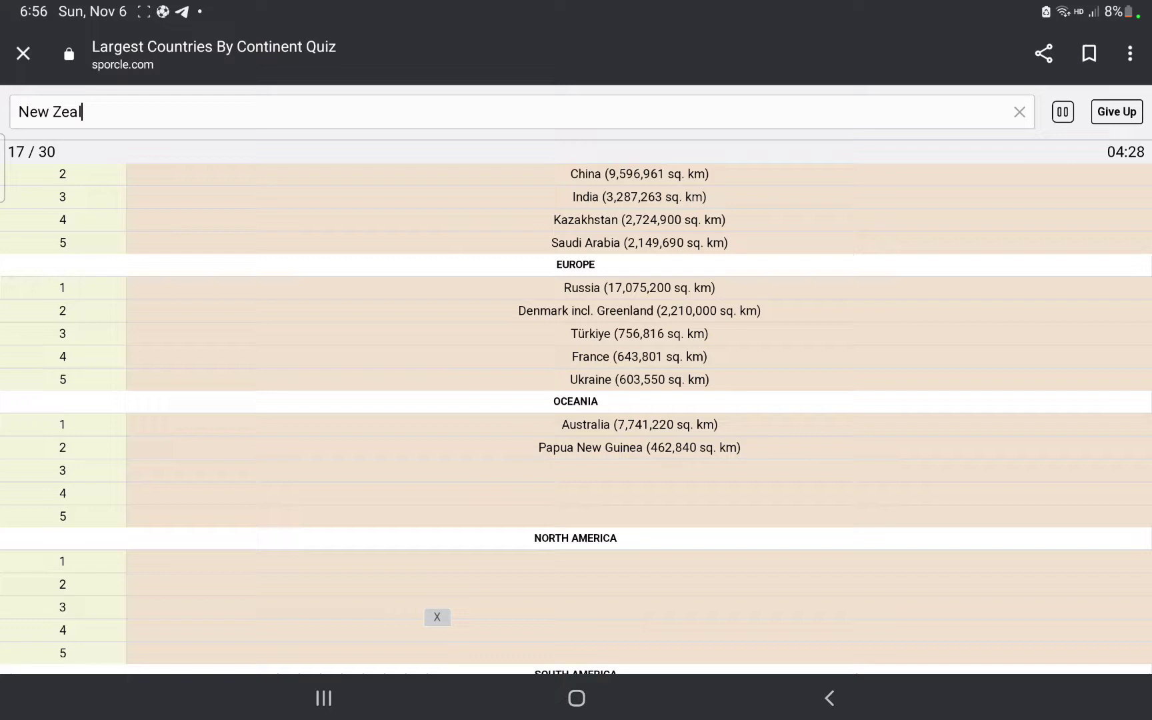
text(and)
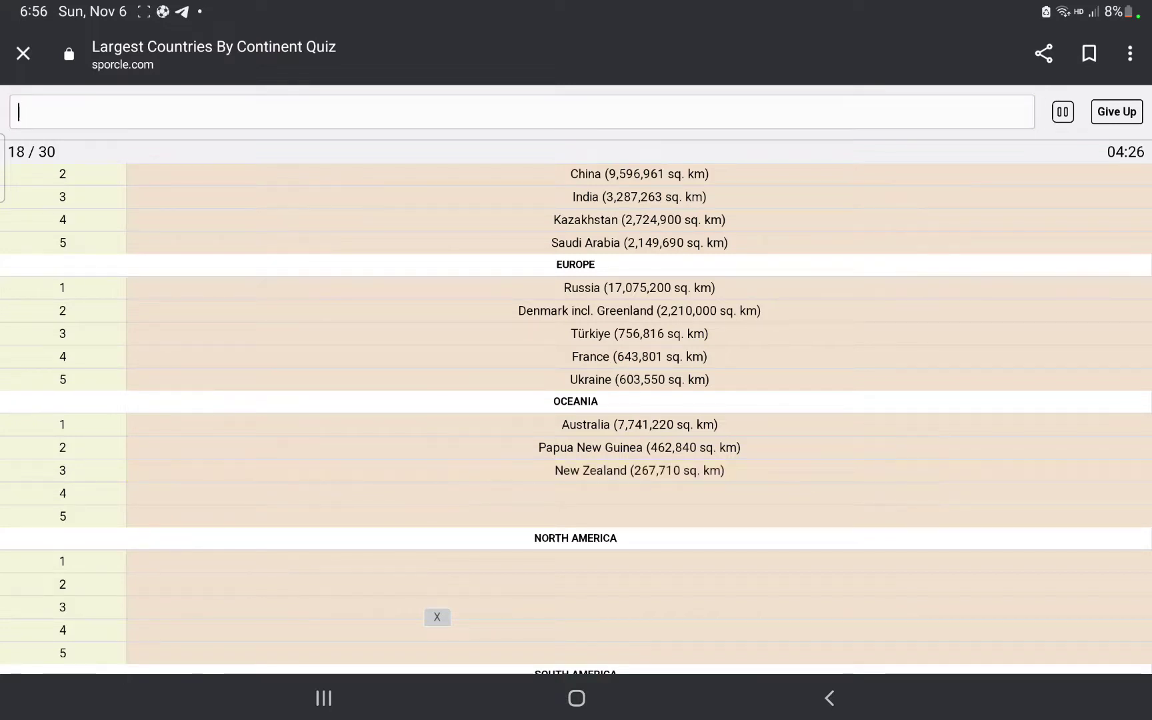
text(So)
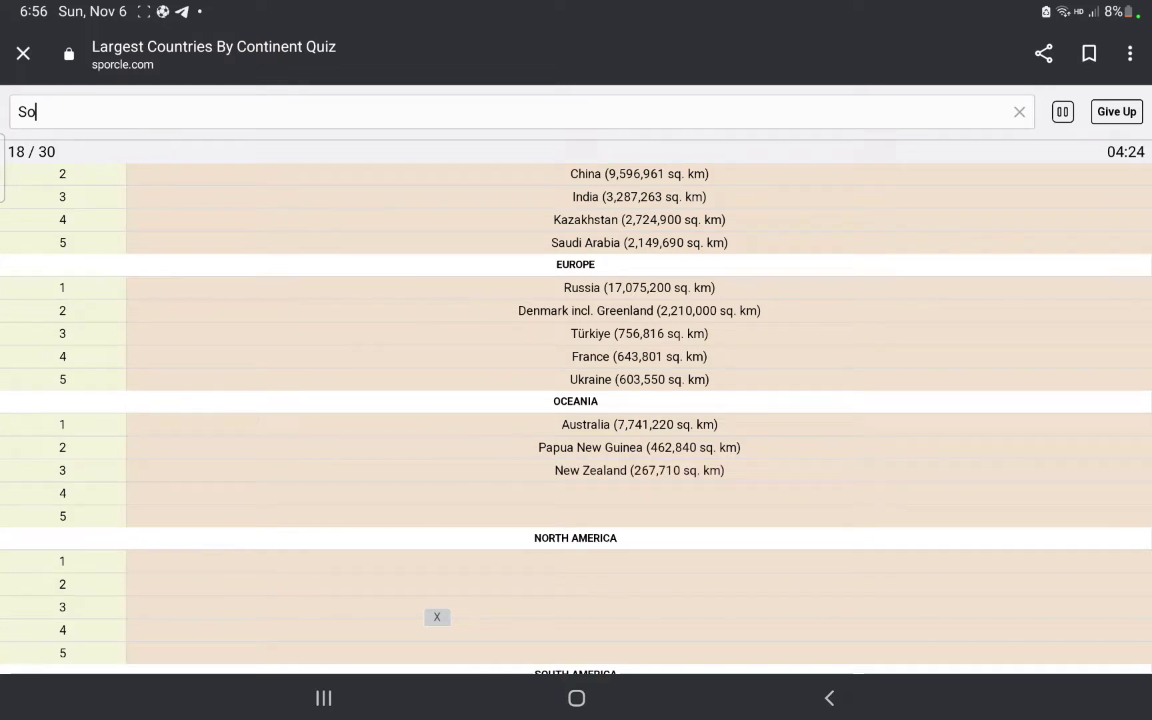
text(lomon)
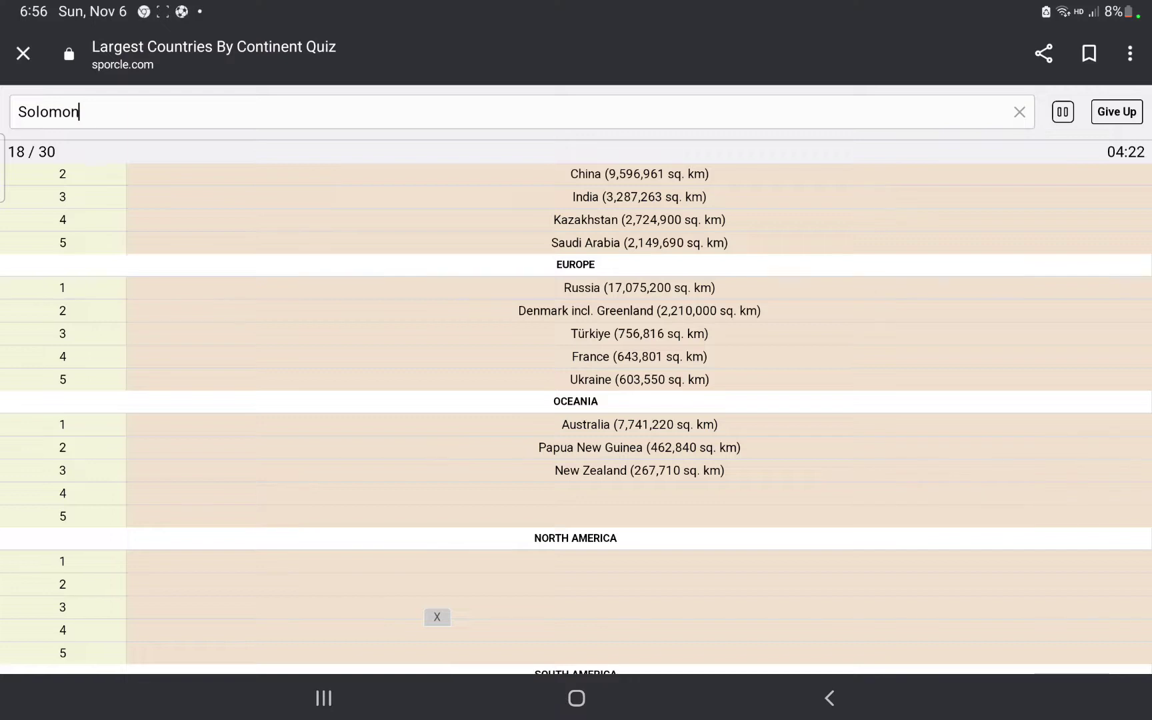
text( Isl)
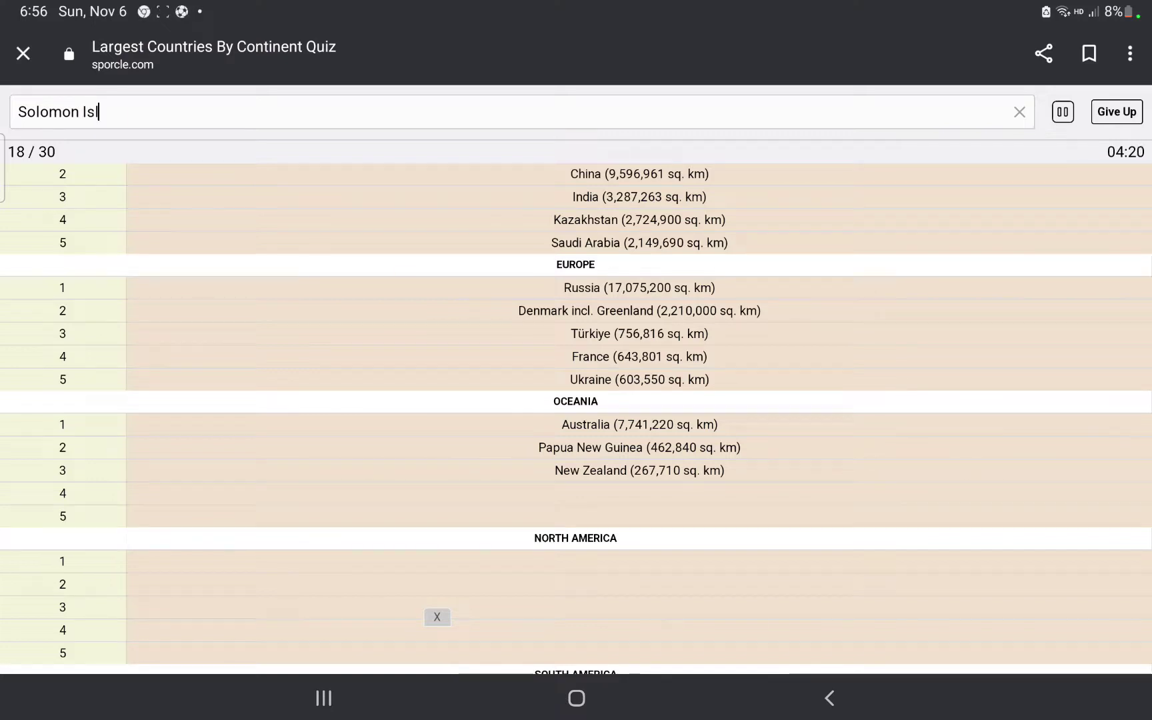
text(ands)
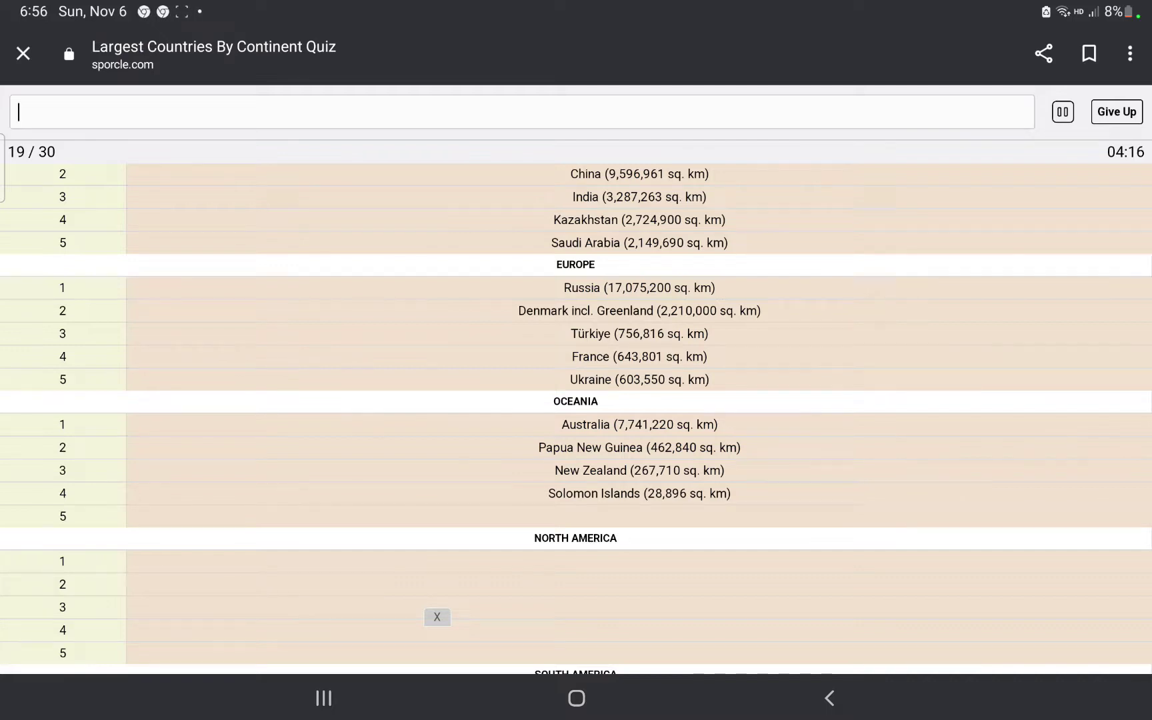
text(Fiji)
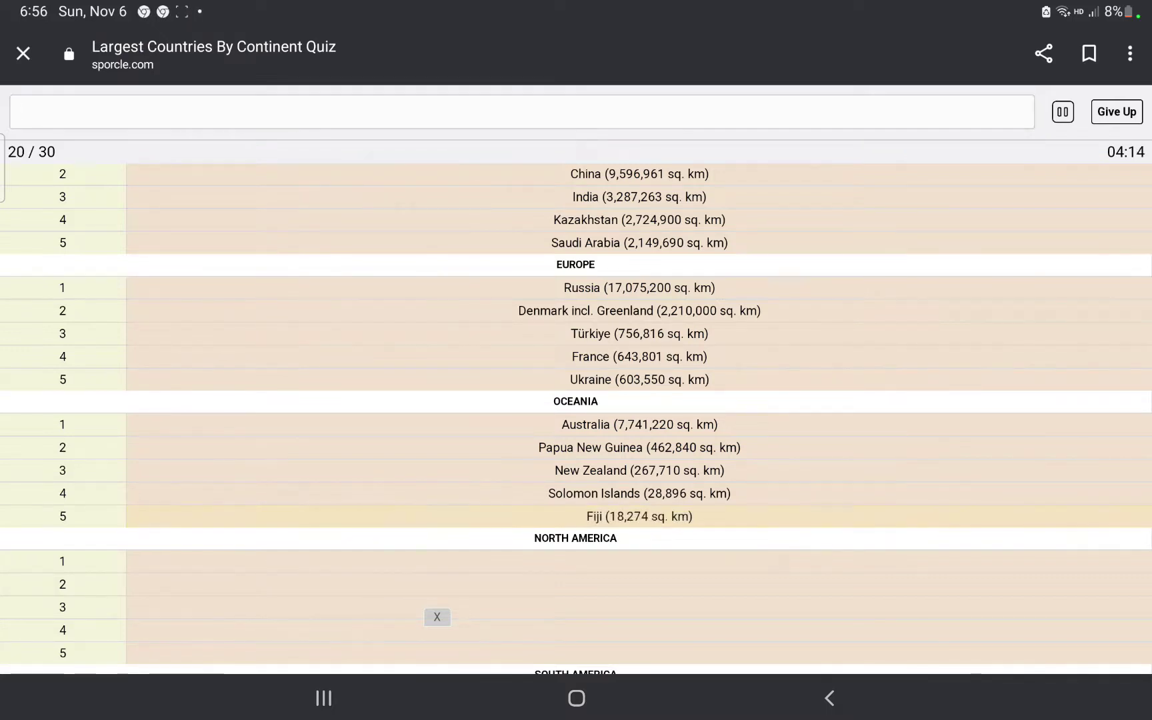
scroll(577, 414, down, 3)
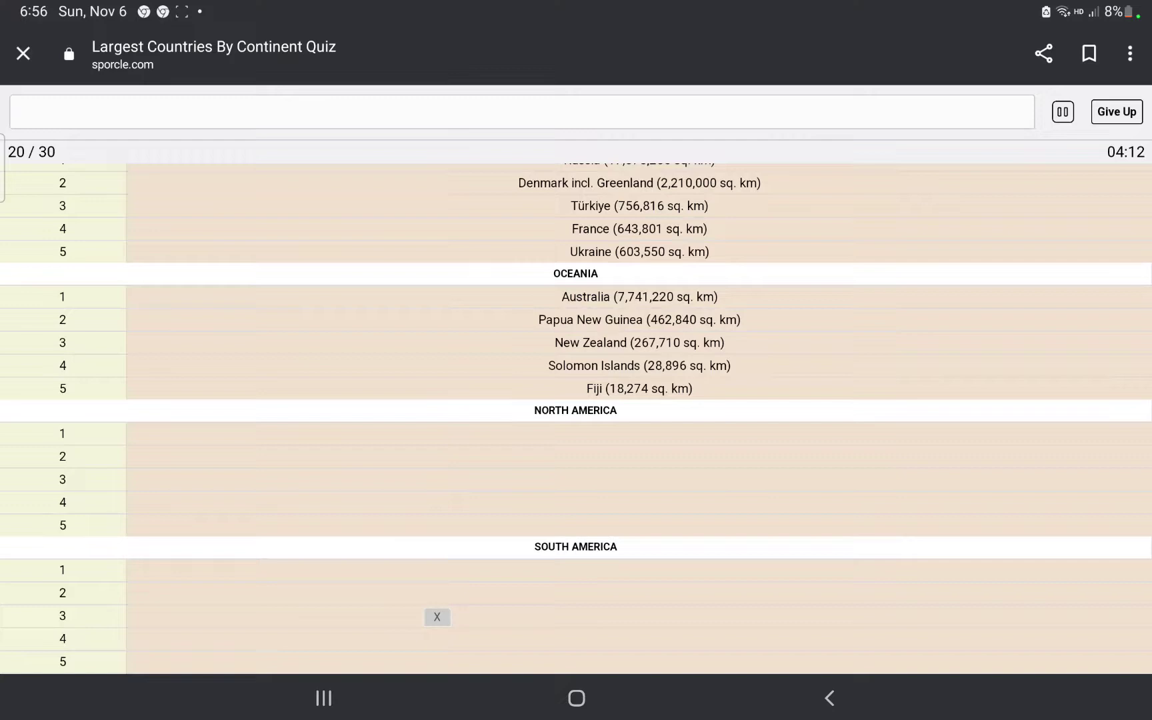
text(USA)
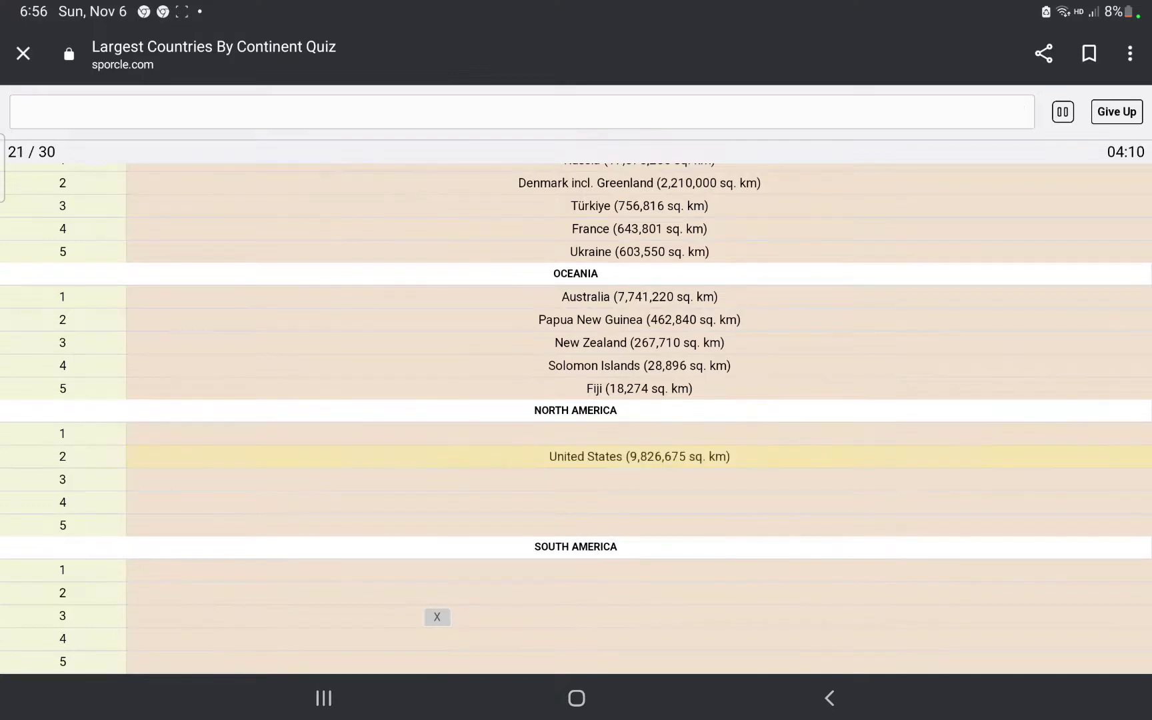
text(Cana)
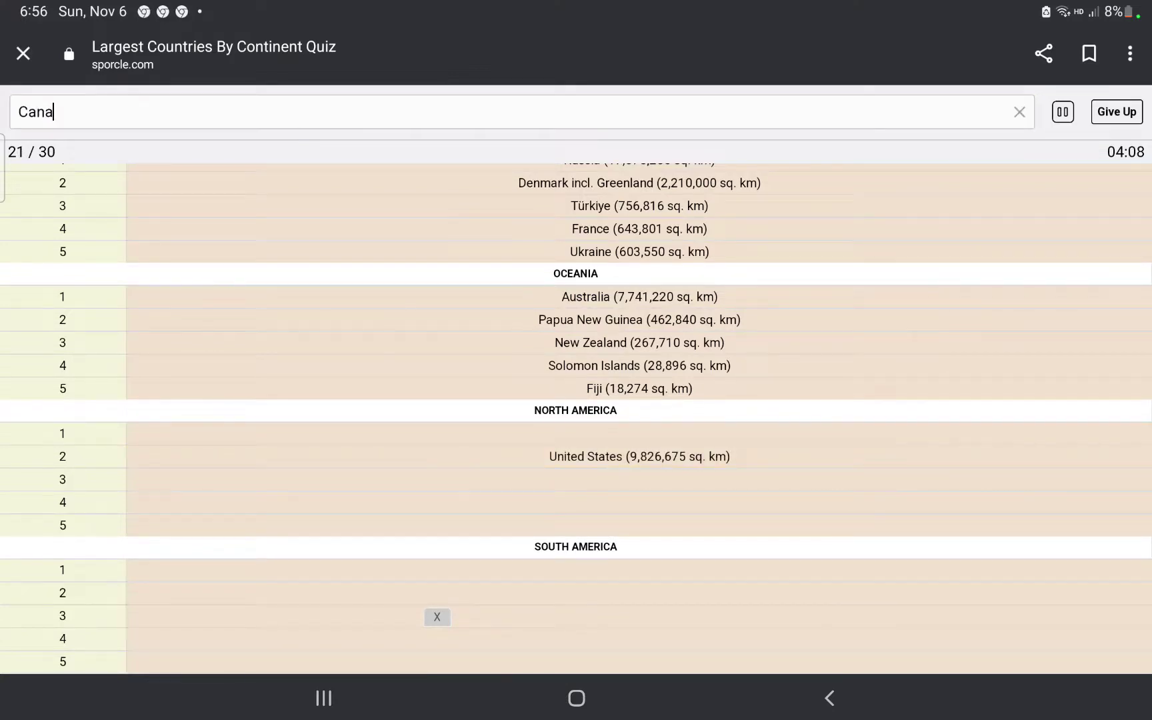
text(M)
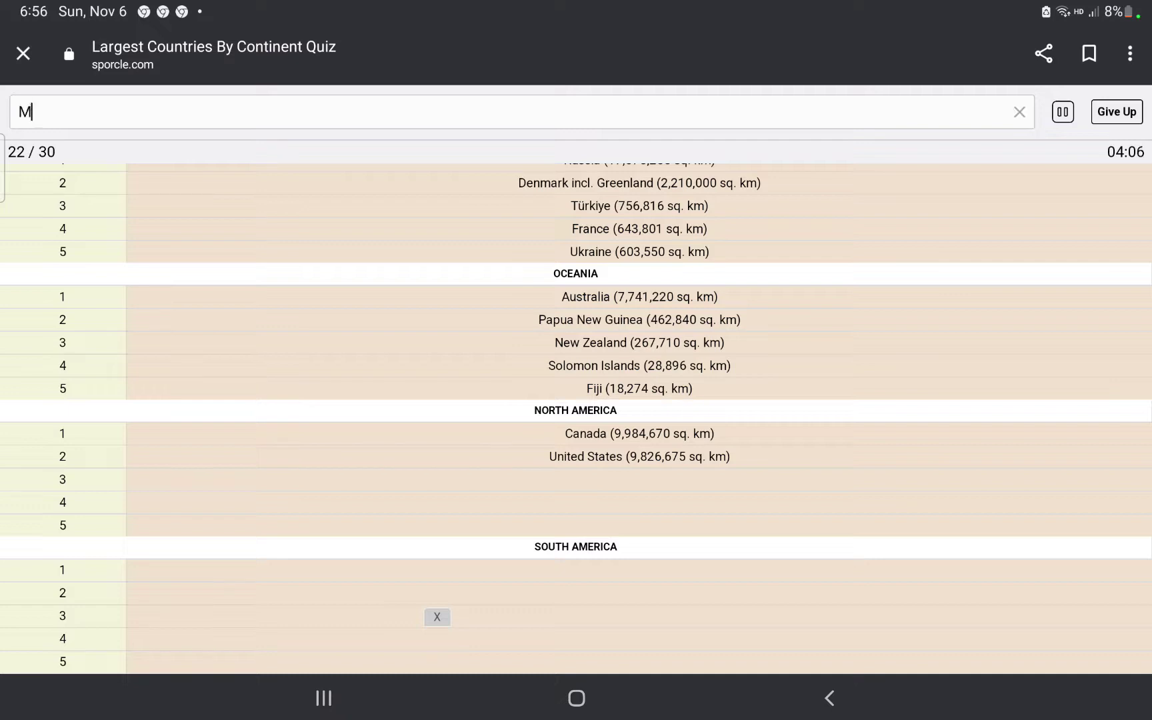
text(o)
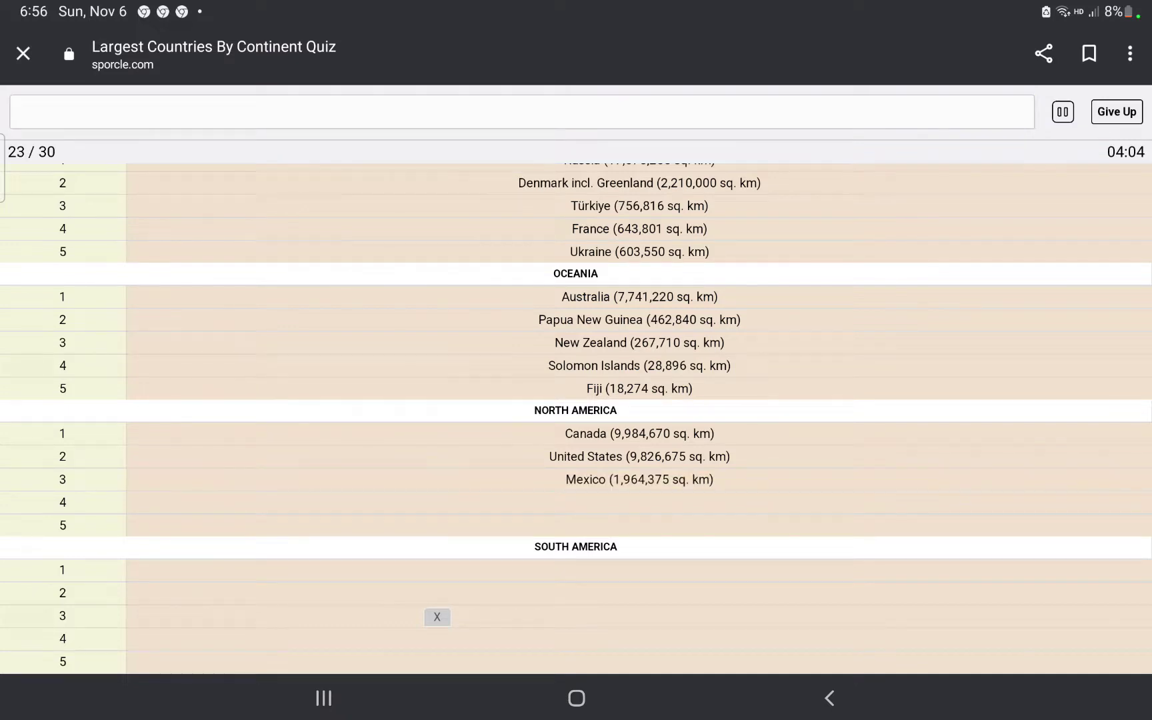
text(Nicar)
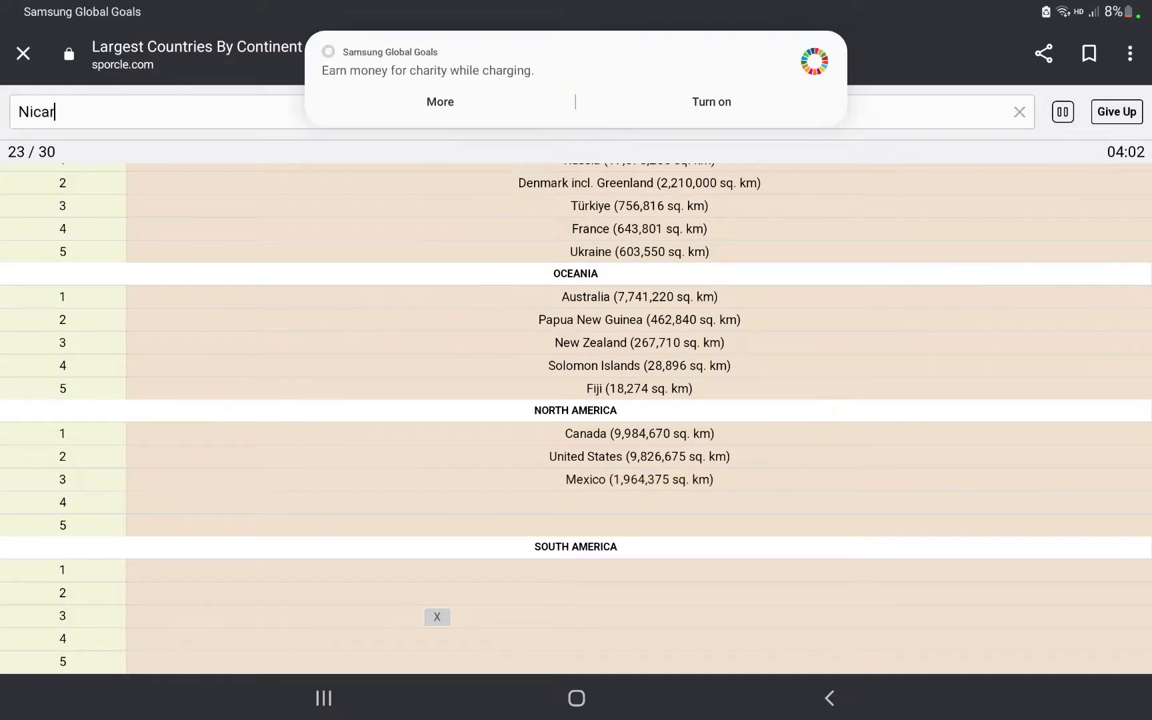
text(a)
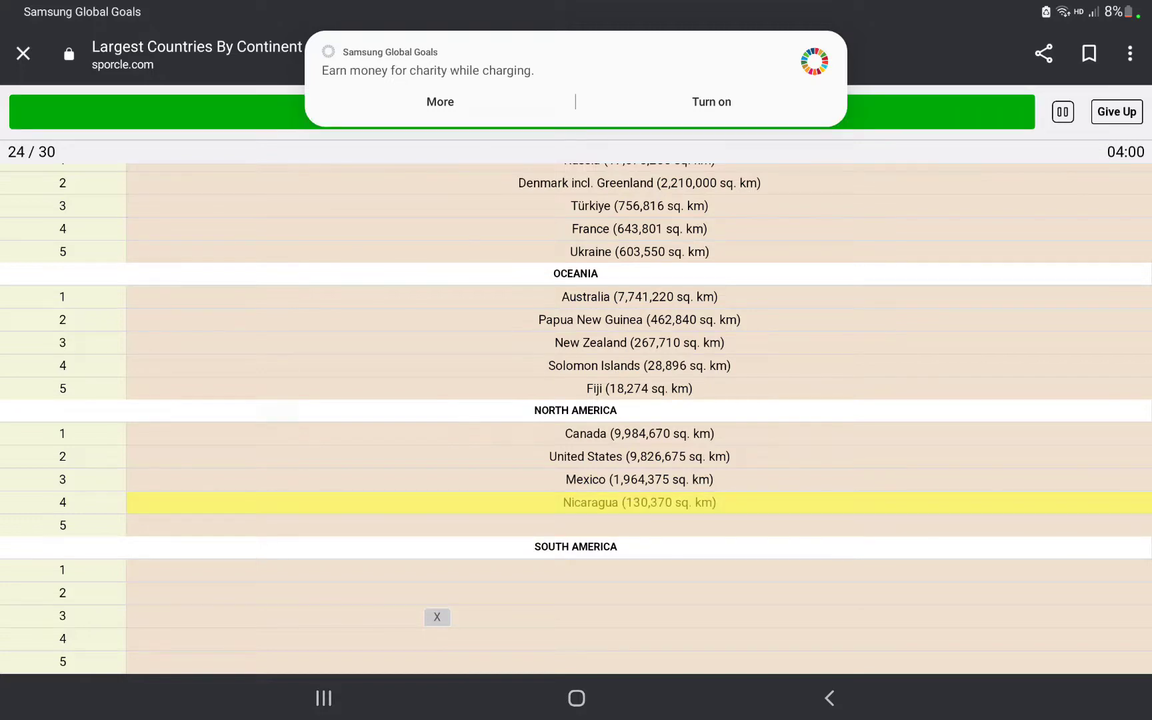
text(H)
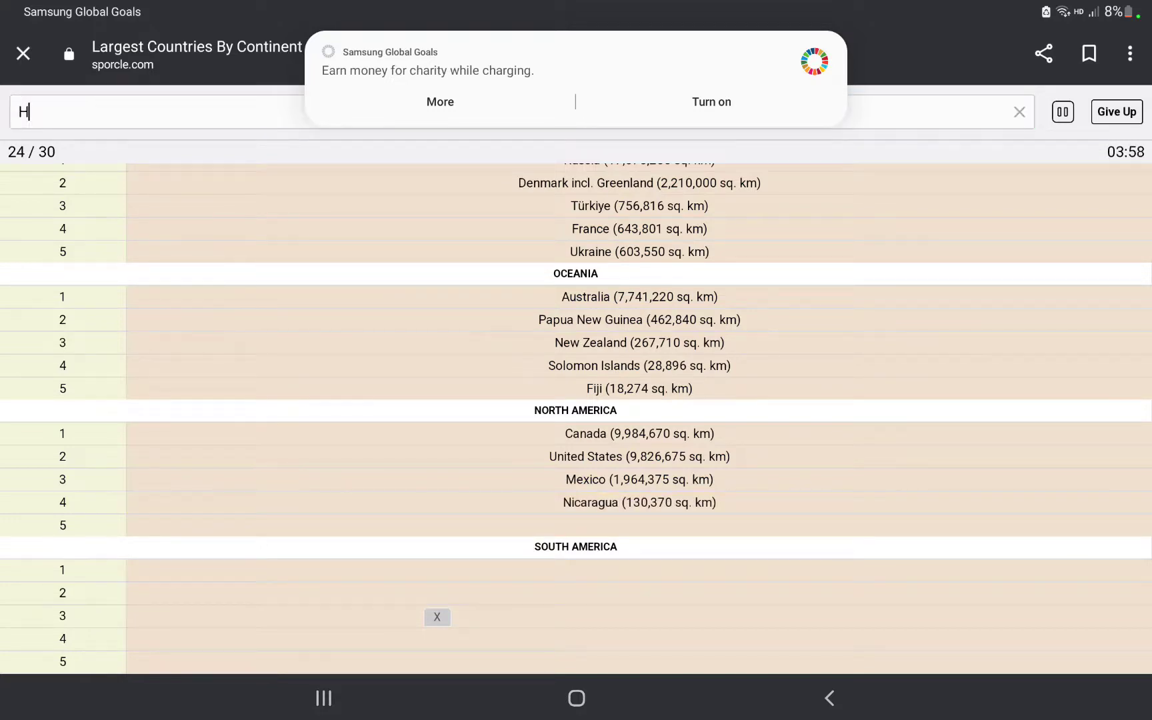
text(duras)
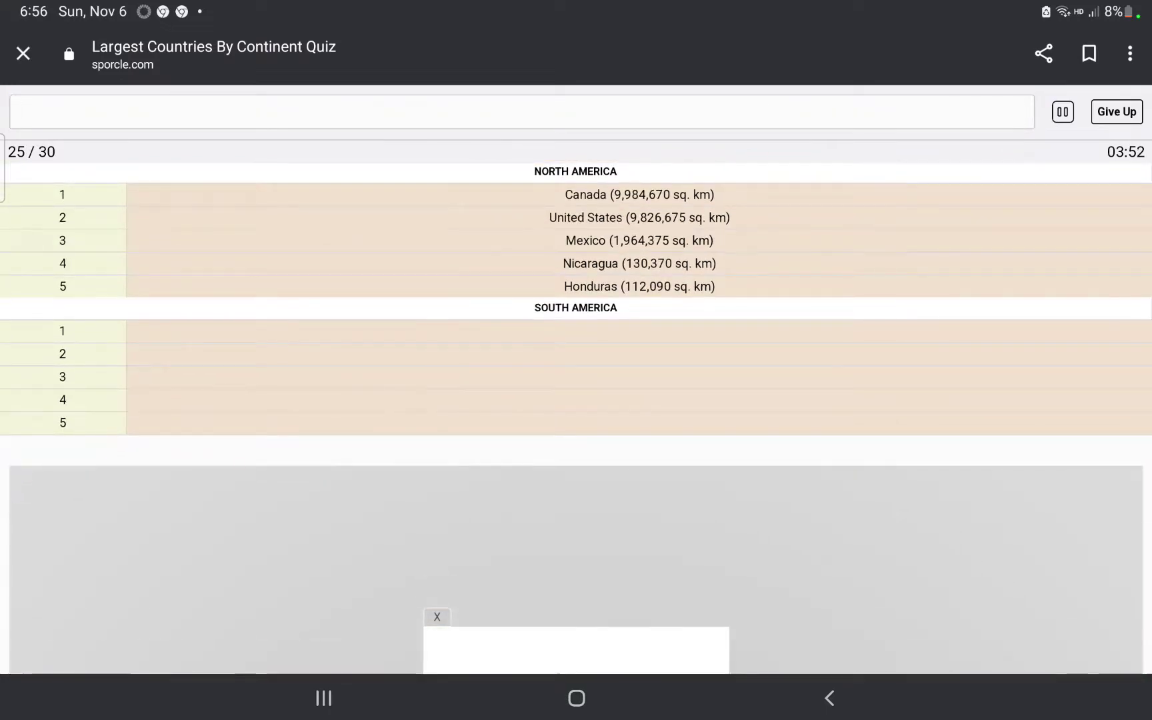
text(Bra)
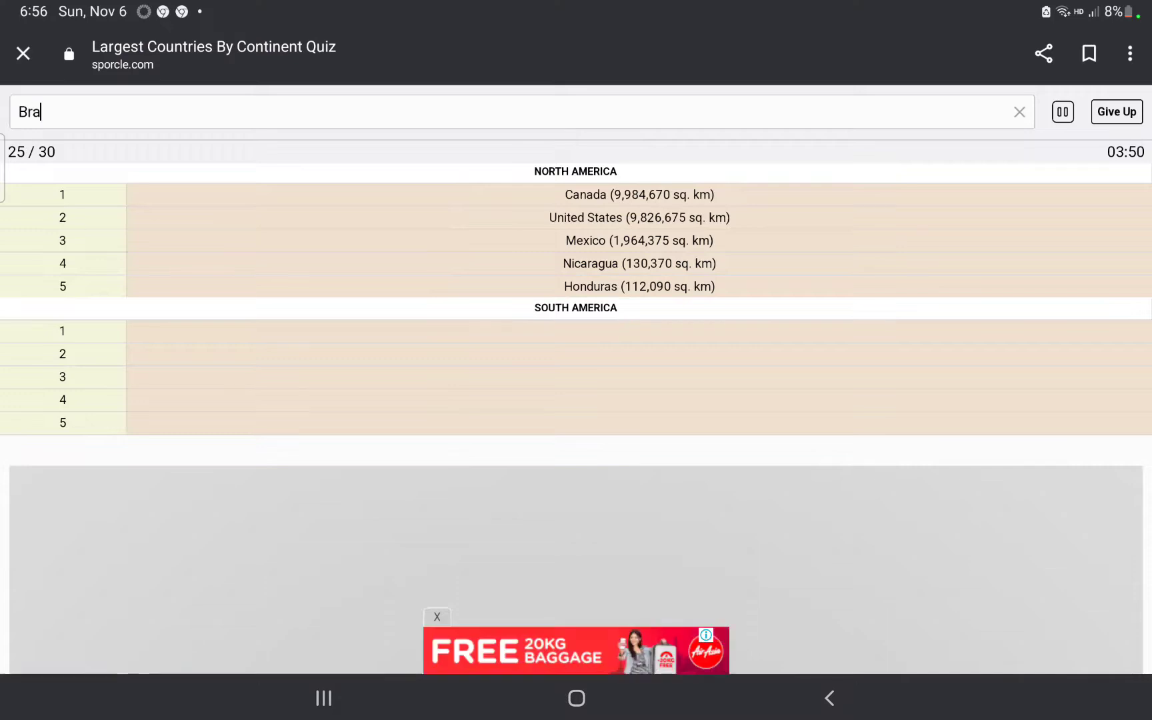
text(zil)
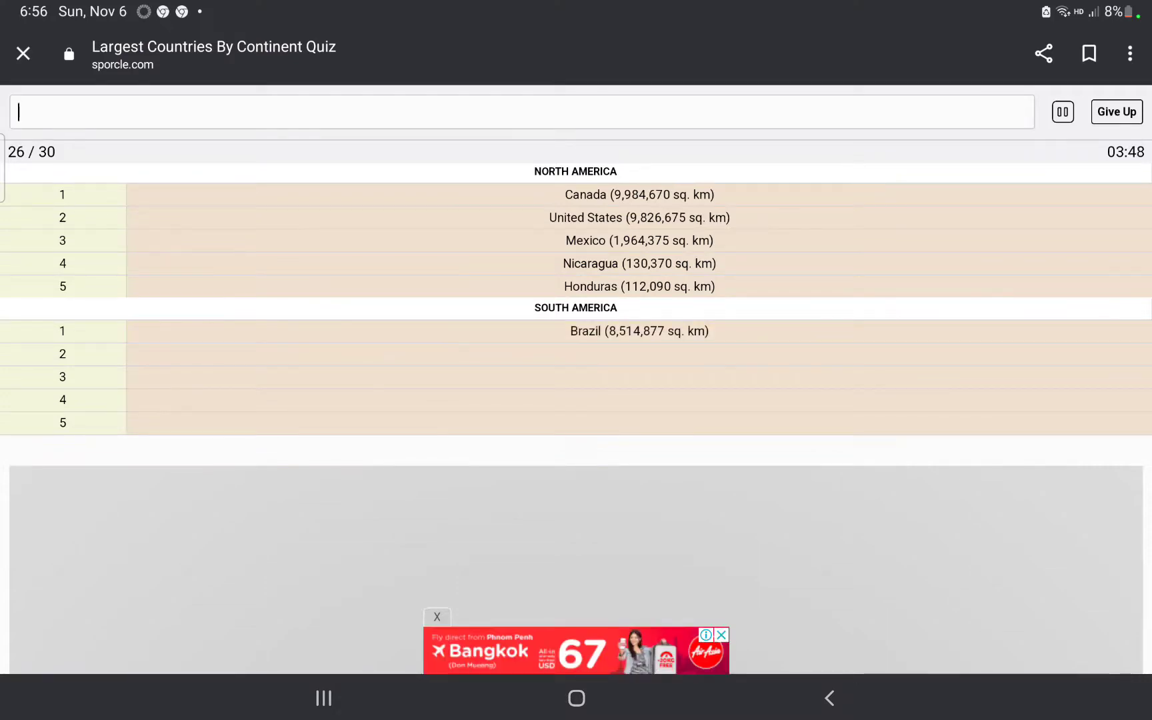
text(Arge)
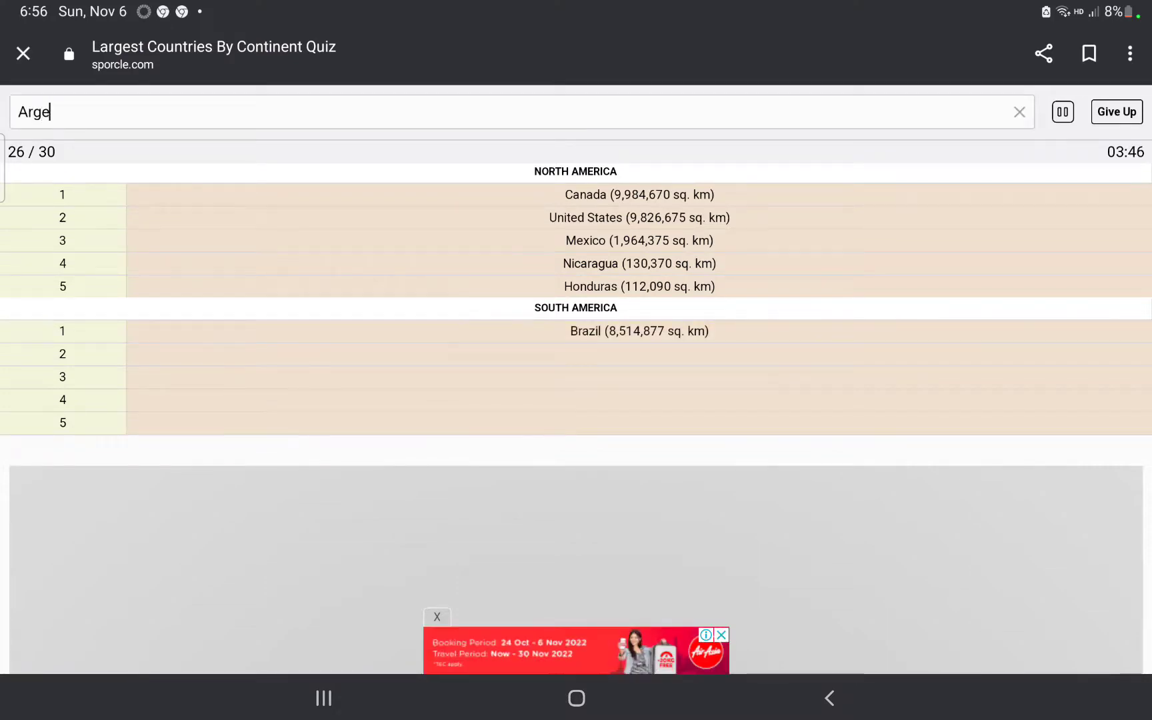
text(ntin)
- Correct the spelling typos in the Argentina and Bolivia answers
key(BackSpace)
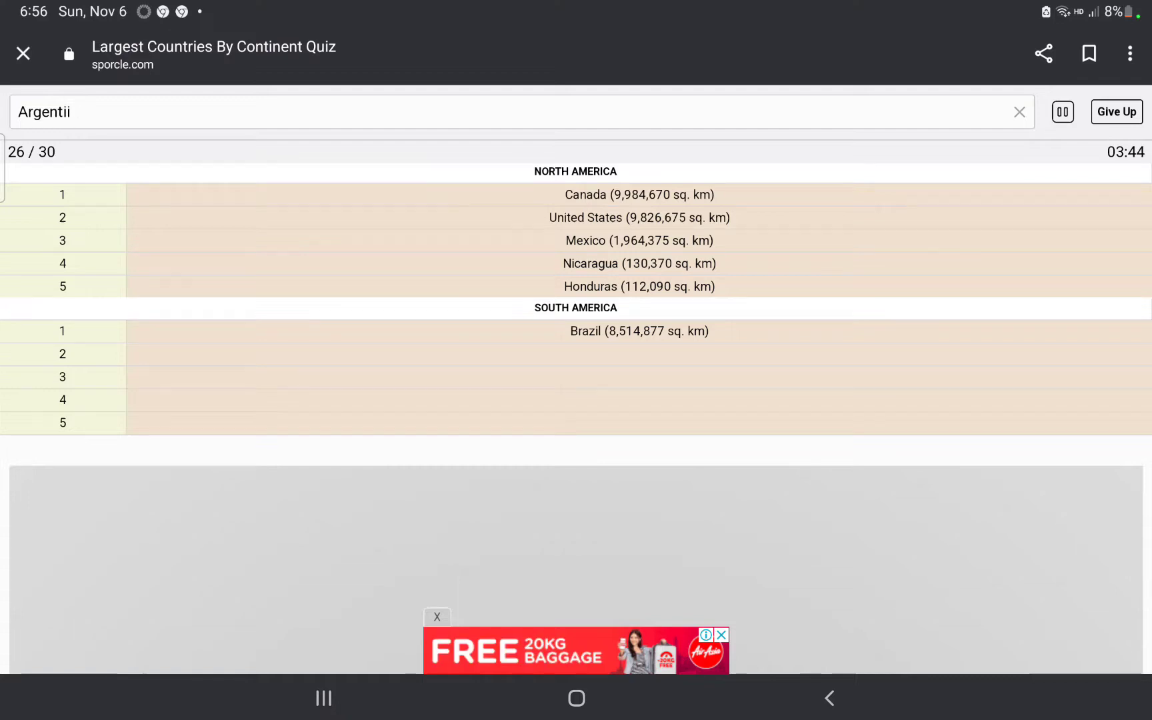
text(na)
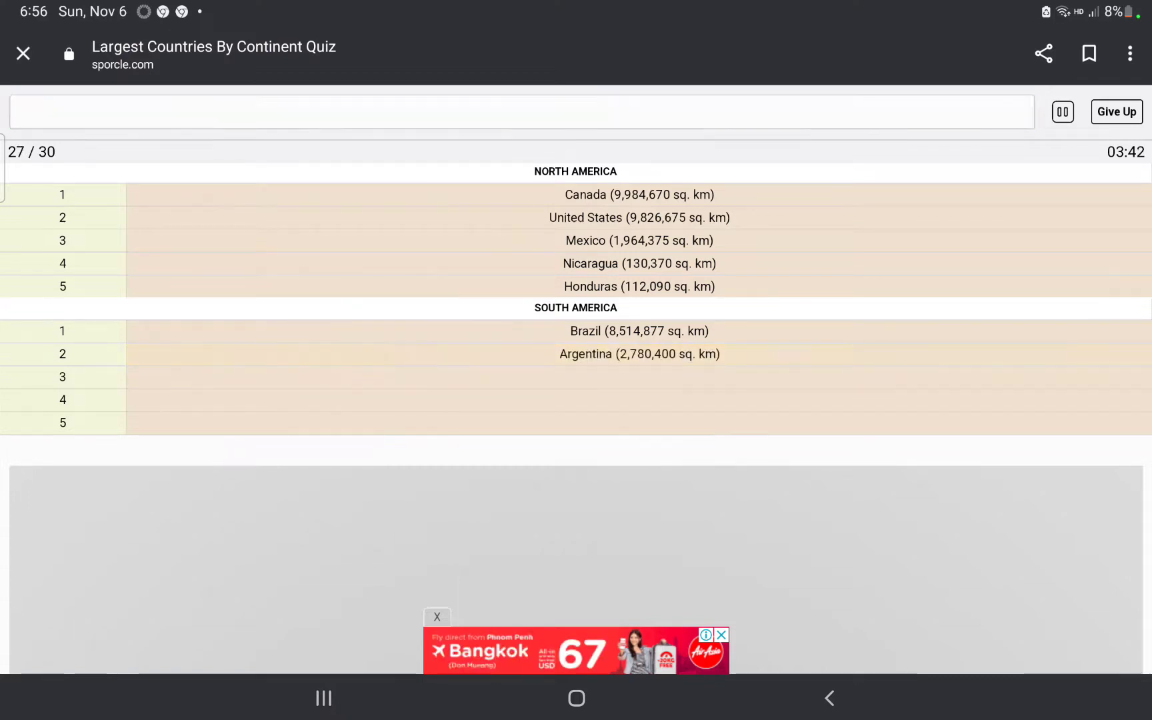
text(Bl)
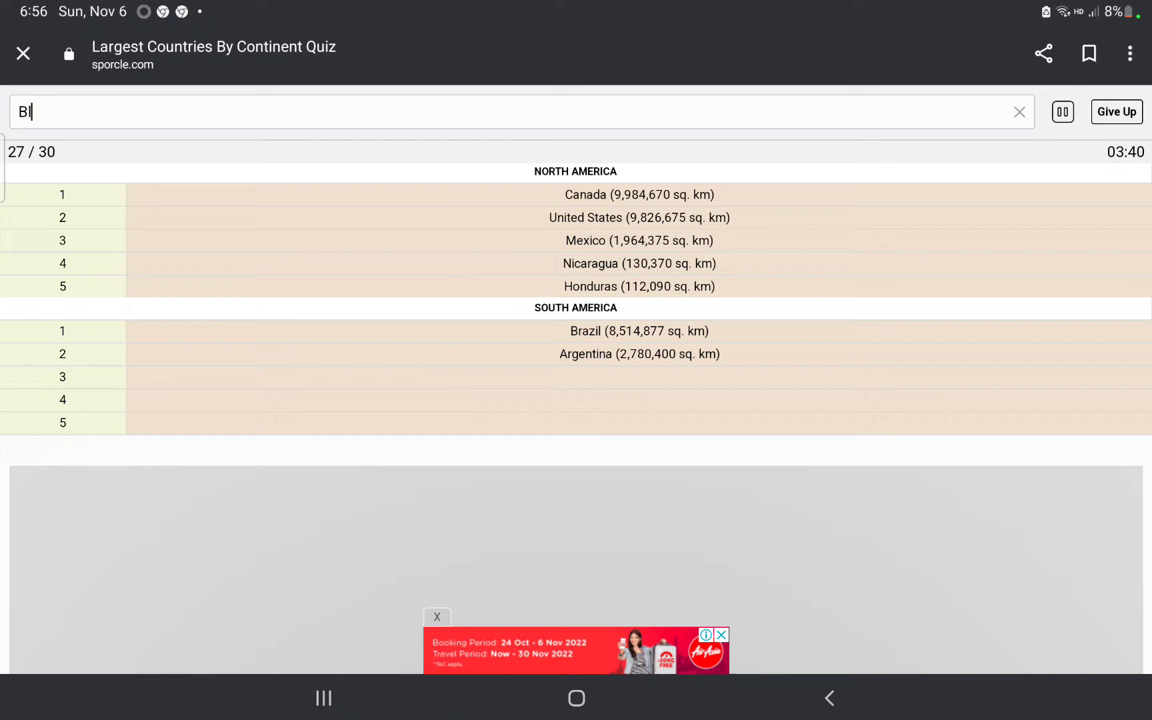
text(iv)
key(BackSpace)
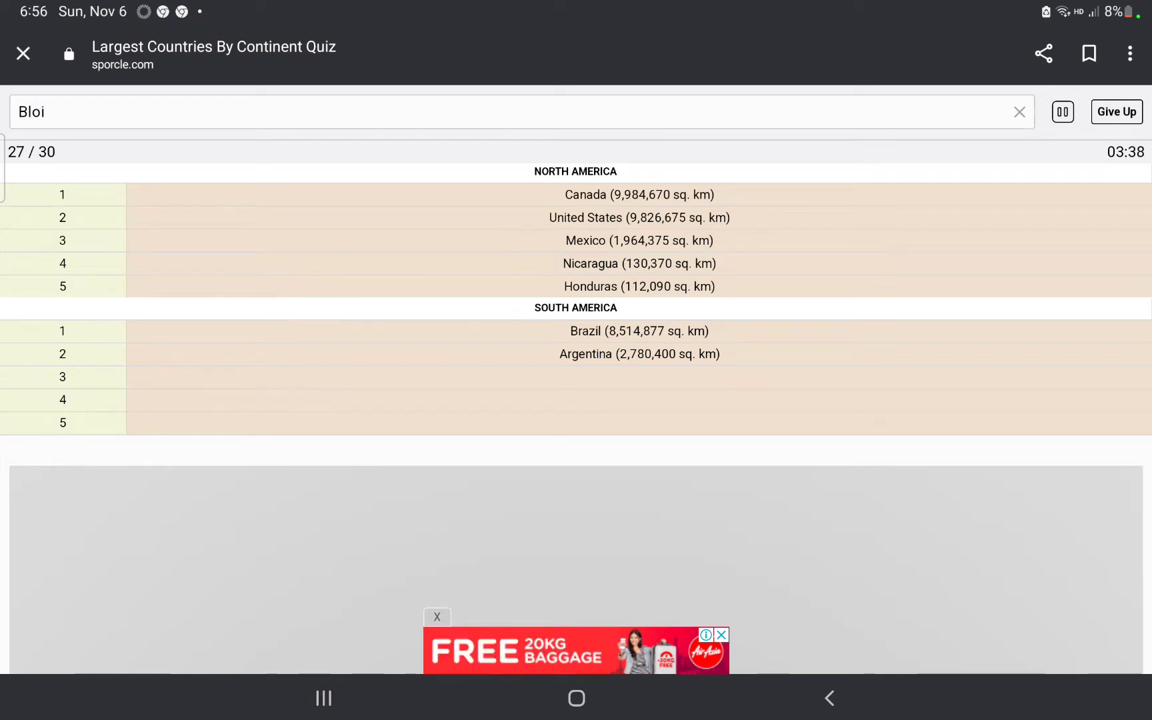
text(iva)
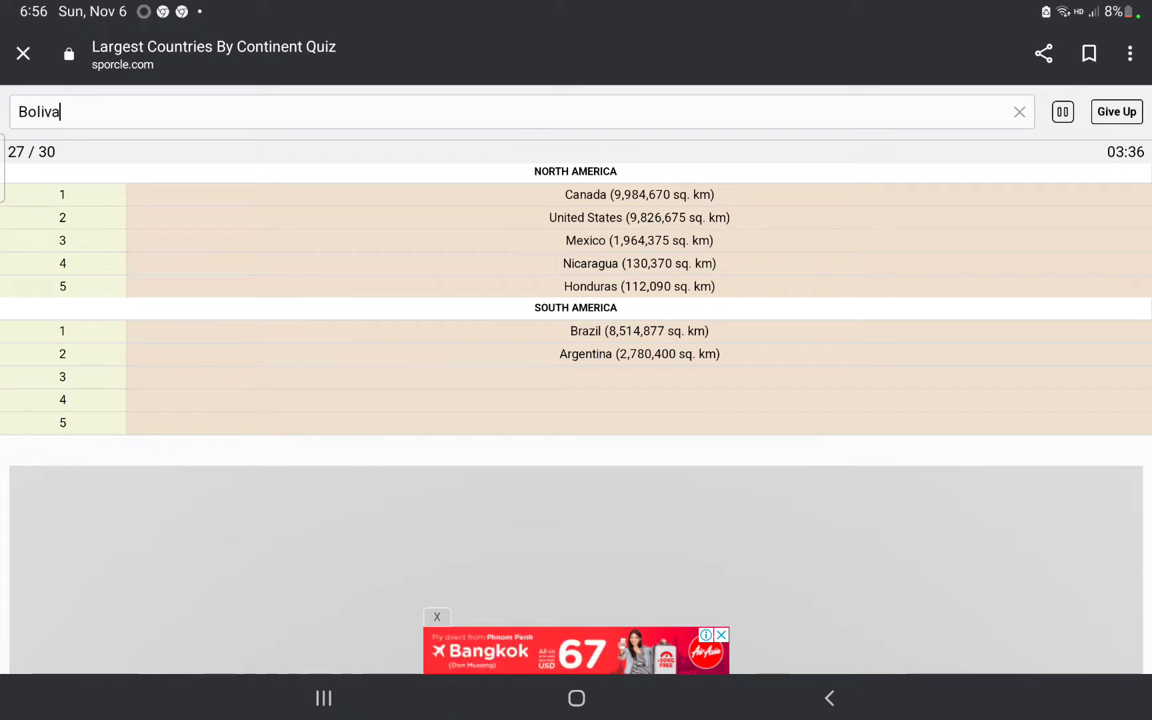
key(BackSpace)
text(i)
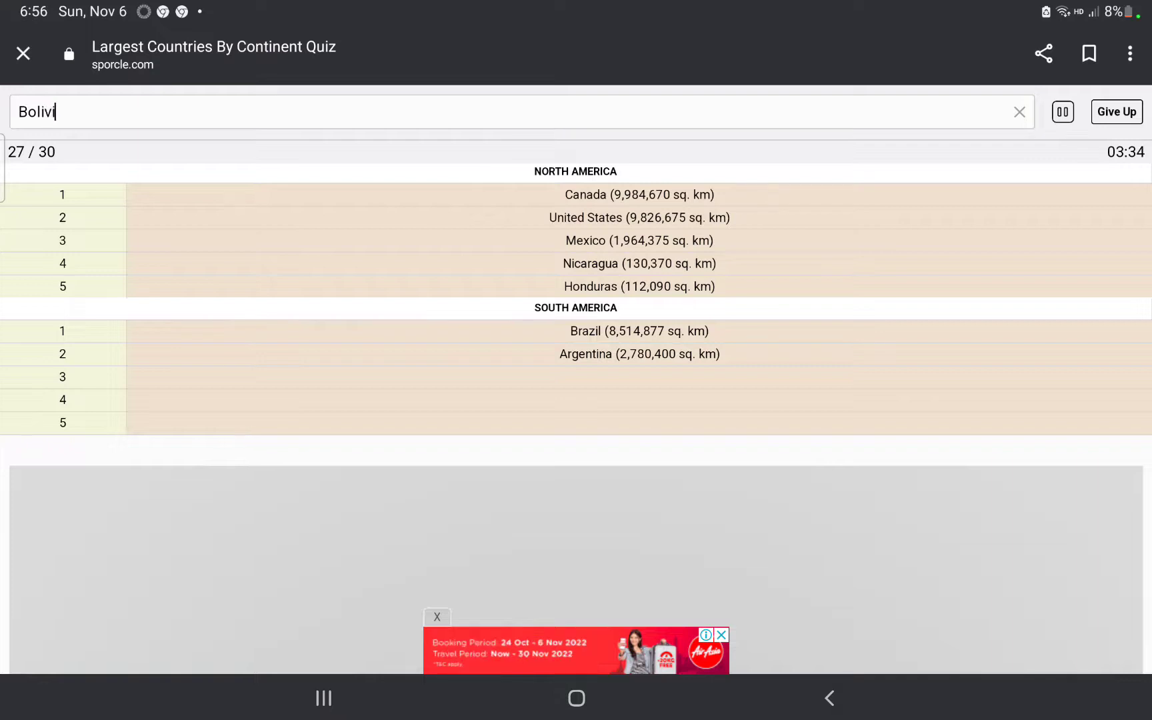
text(a)
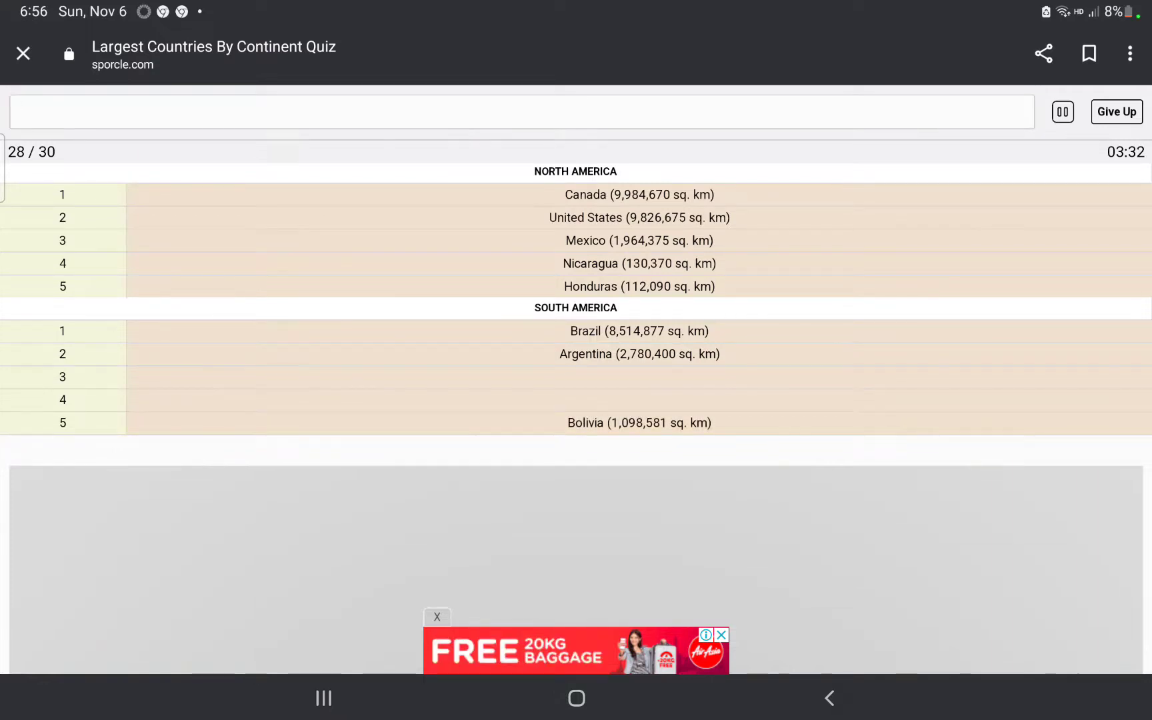
text(P)
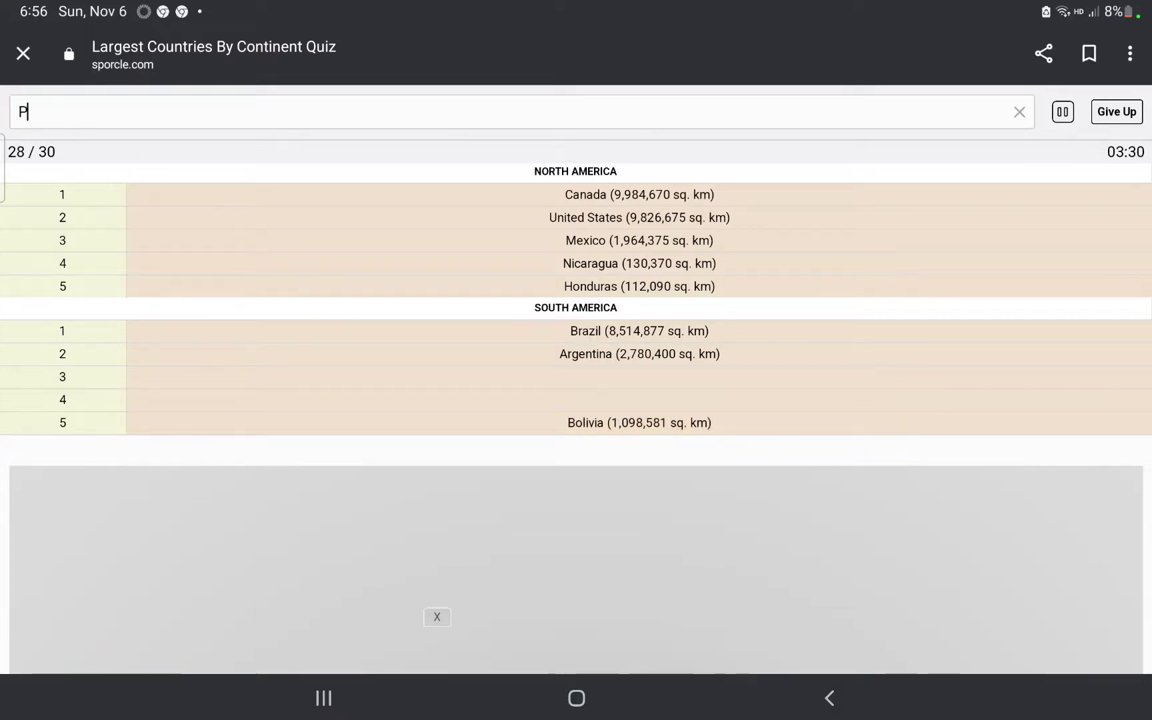
text(eru)
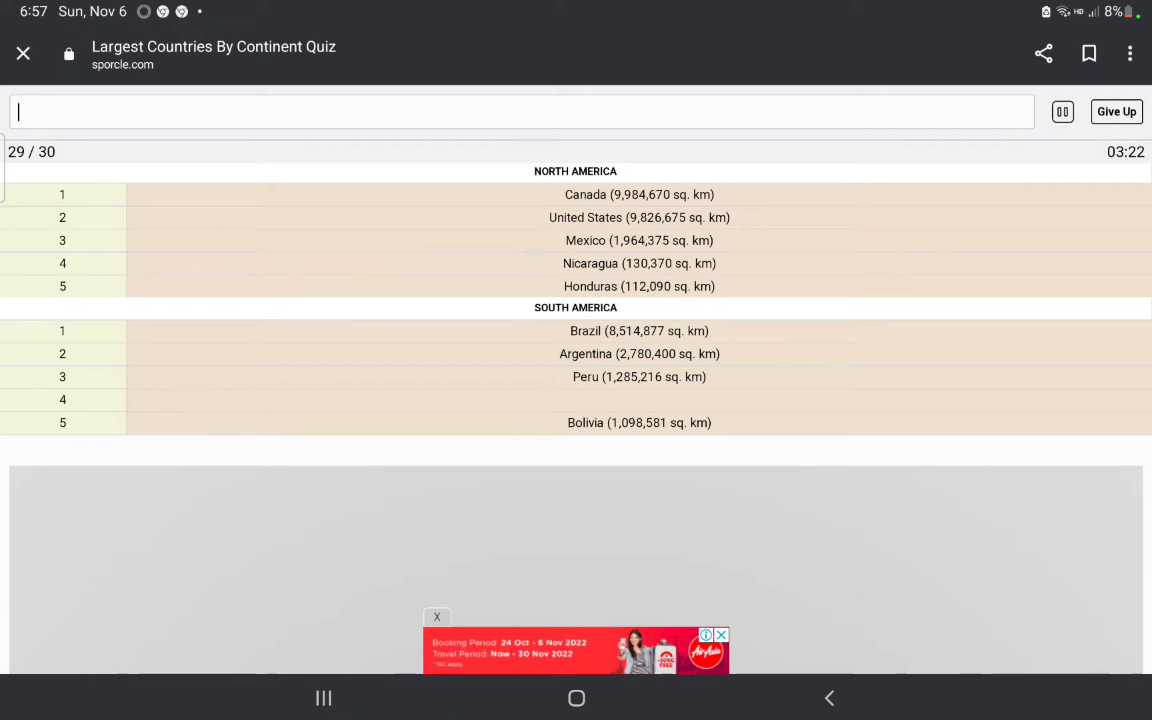
text(Chile)
- Erase the rejected Chile guess and fix Colombia's misspelled ending, reaching 30/30
key(BackSpace)
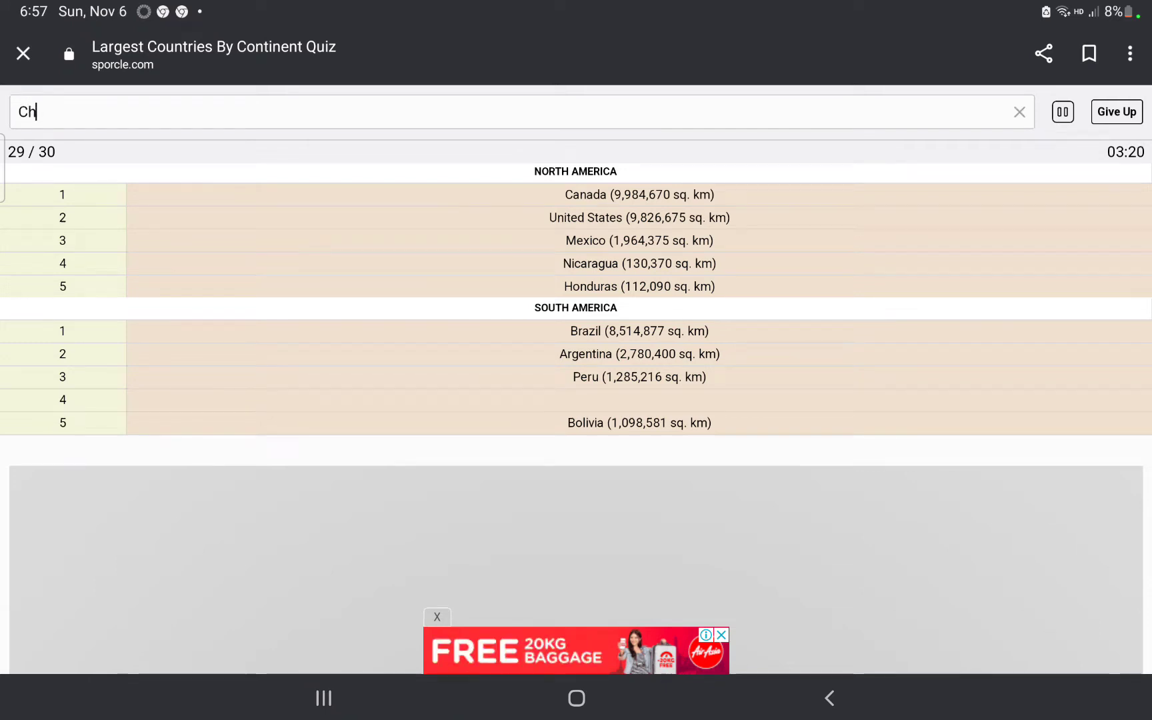
key(BackSpace)
key(BackSpace)
key(BackSpace)
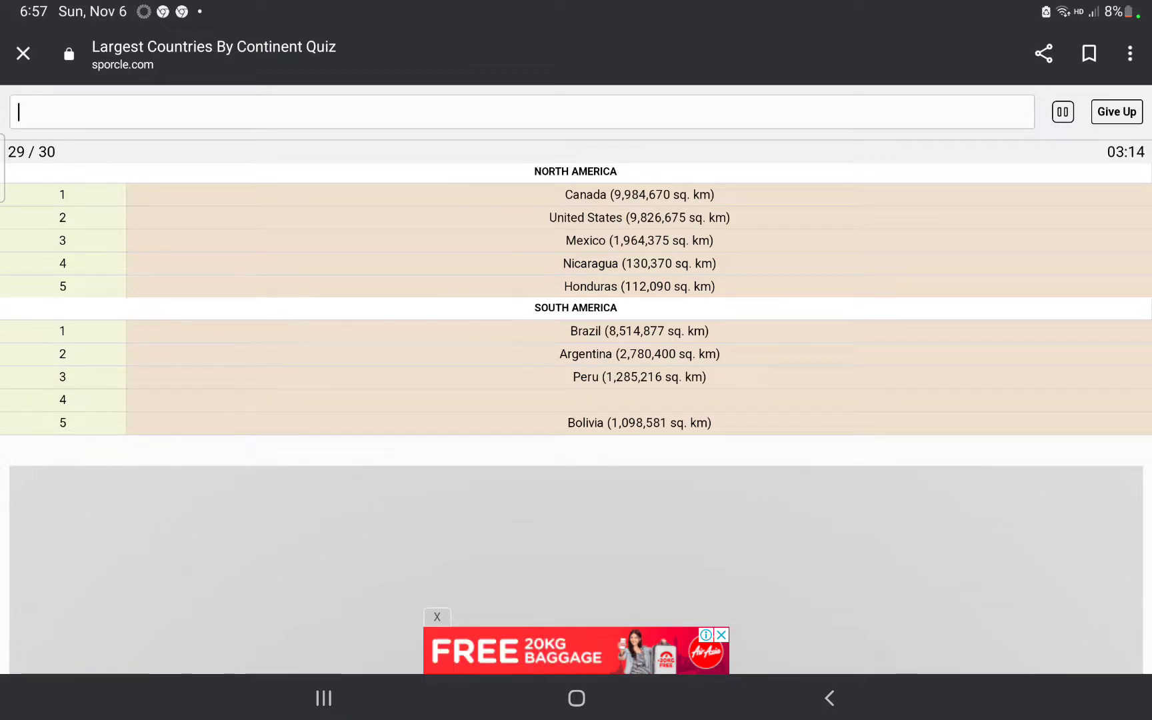
text(C)
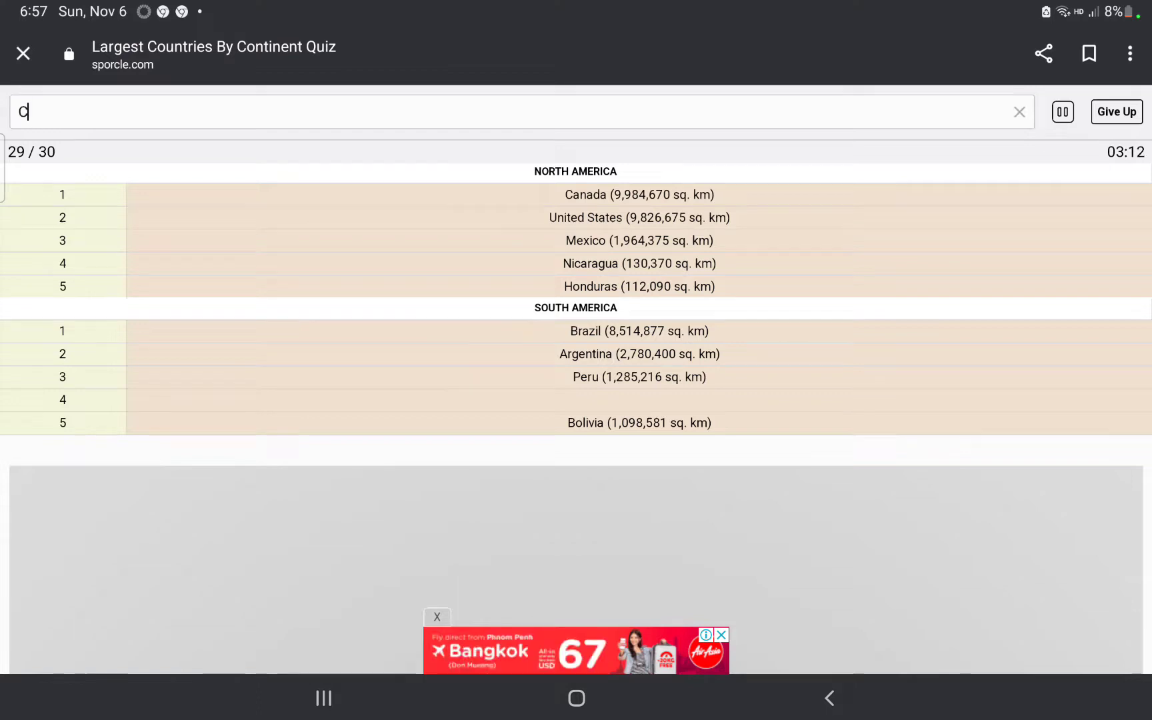
text(lo)
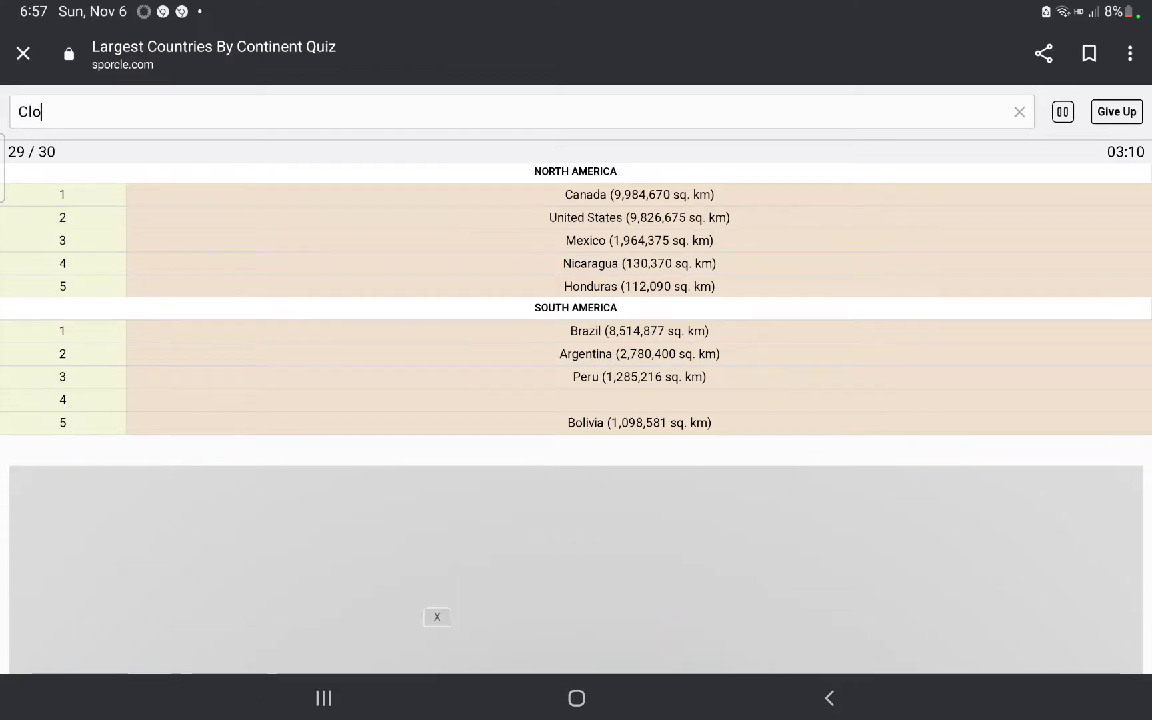
text(olo)
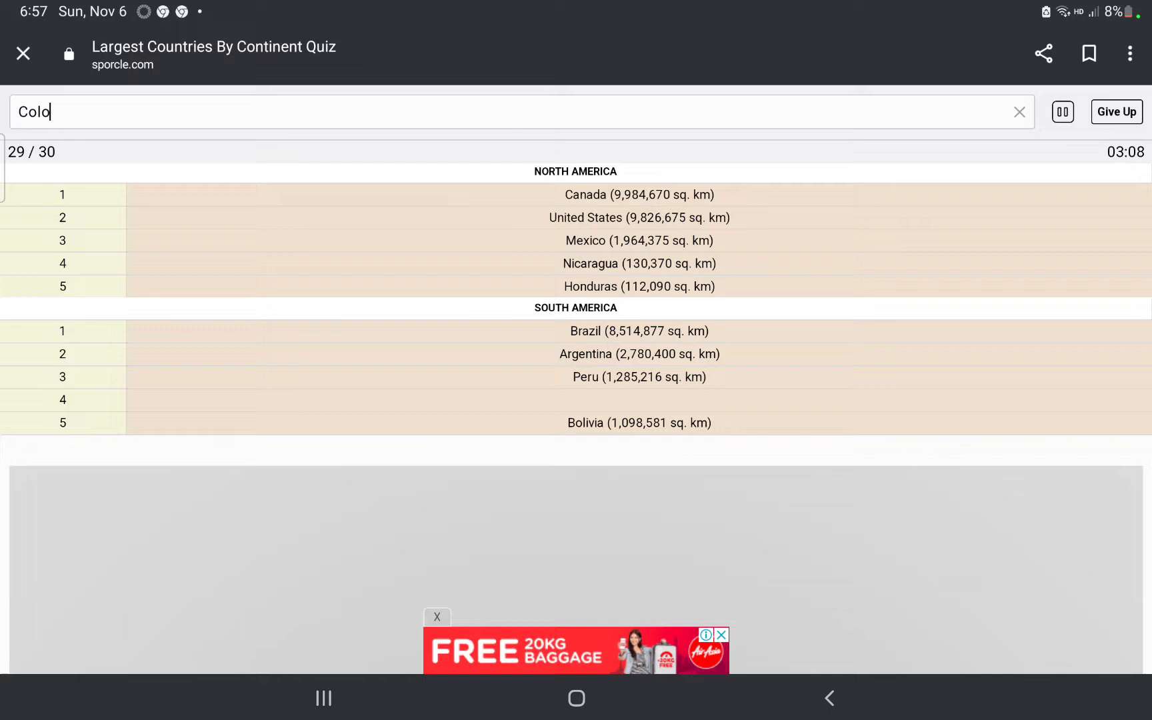
key(BackSpace)
key(BackSpace)
key(BackSpace)
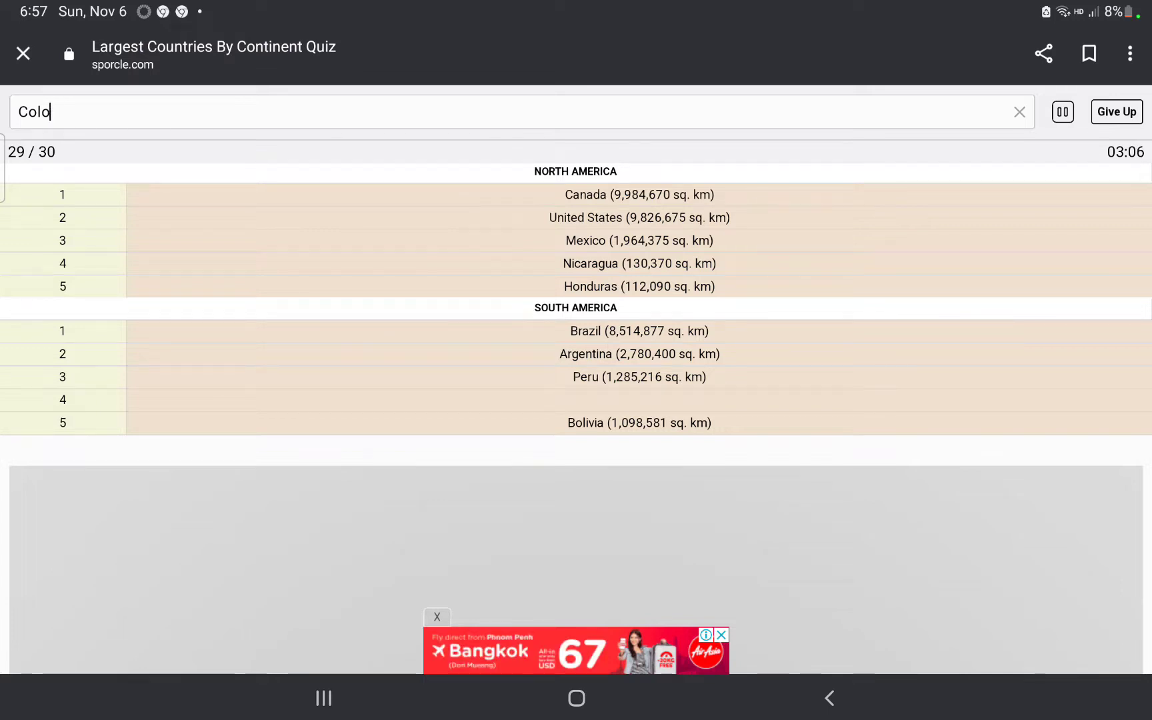
text(mb)
key(BackSpace)
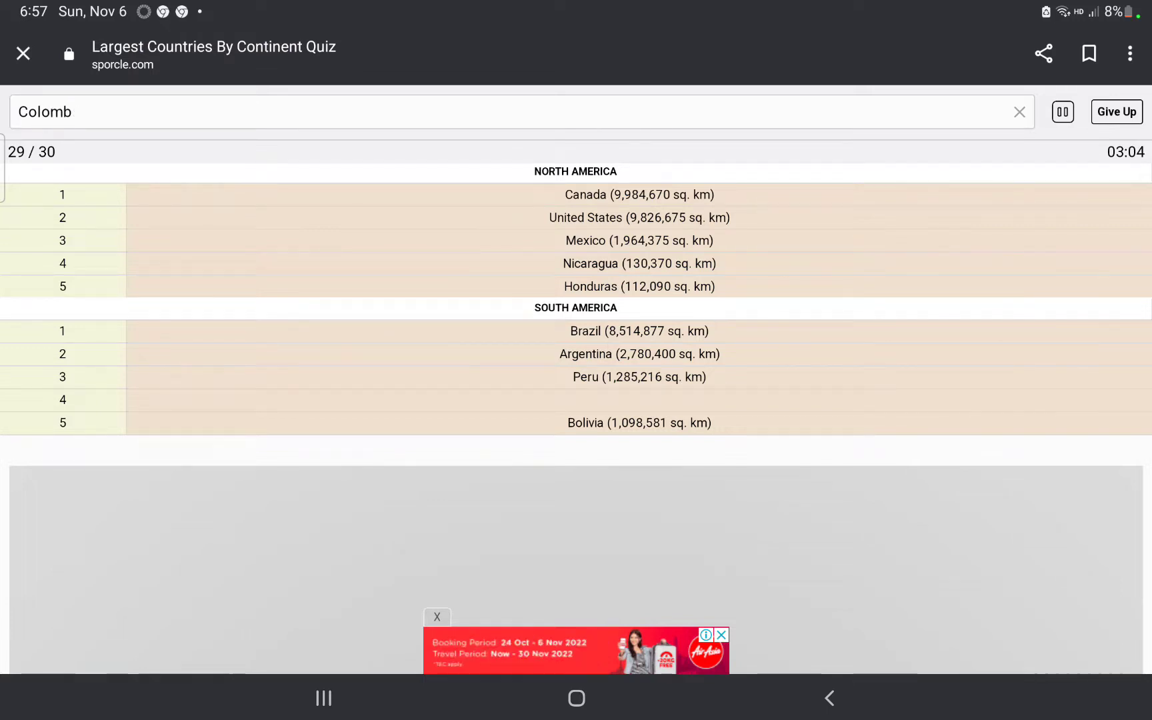
text(ia)
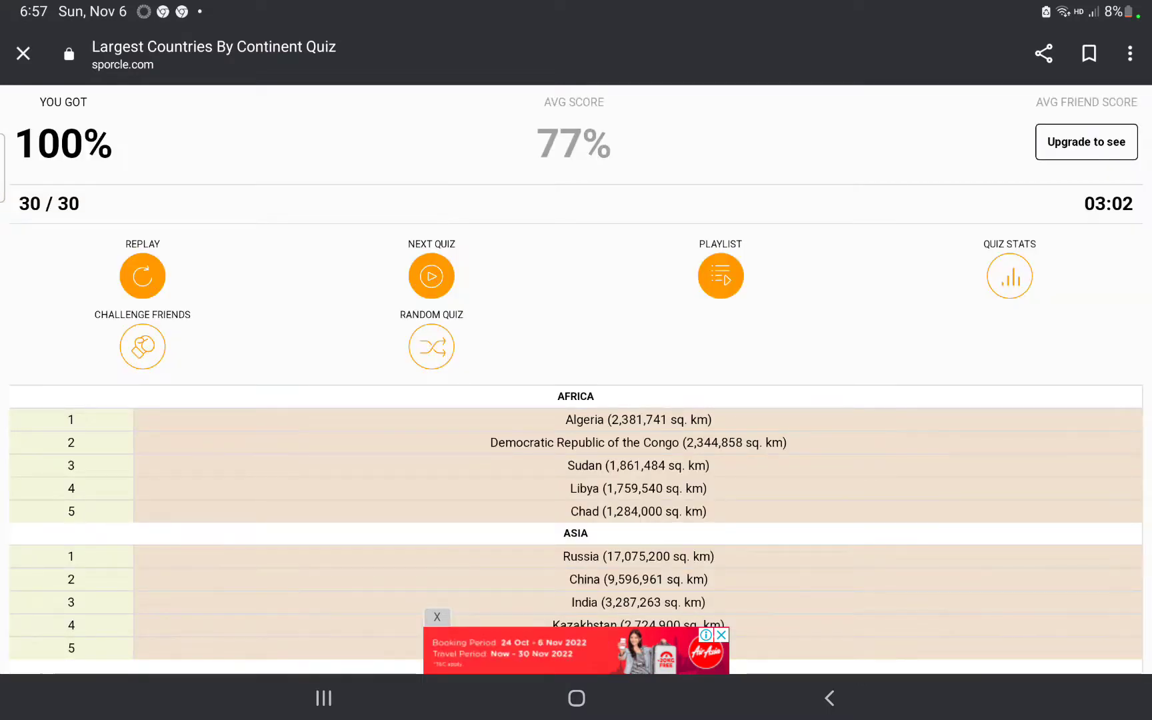
scroll(576, 360, down, 1)
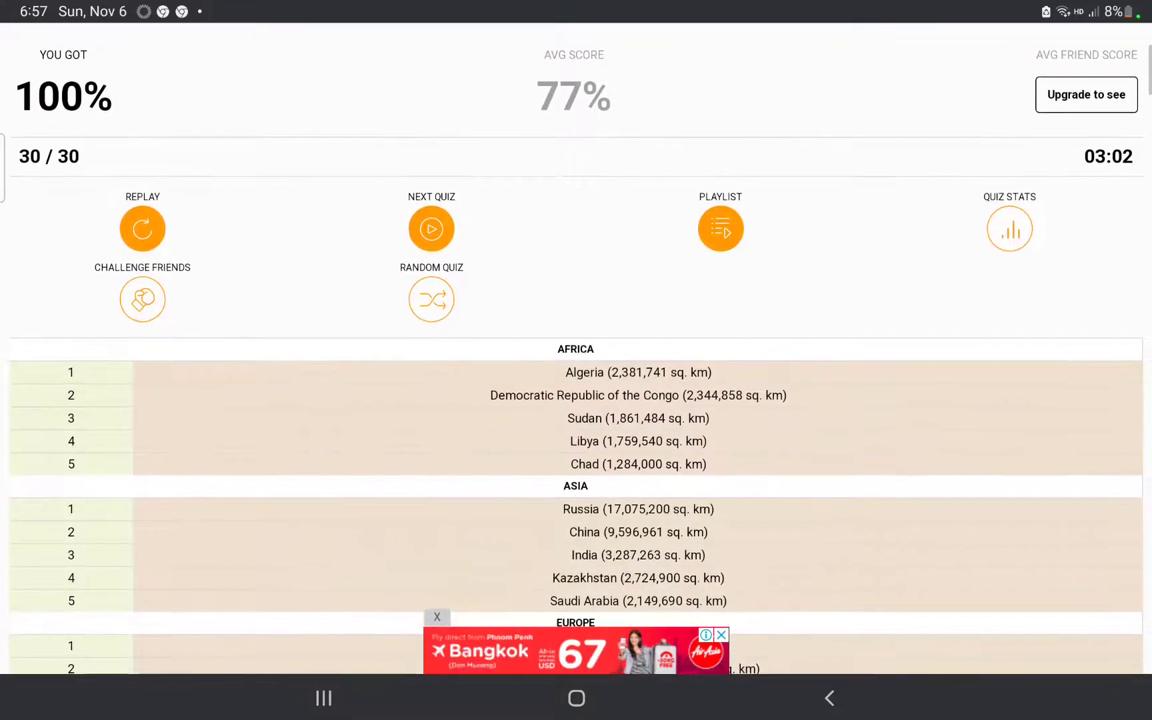
scroll(576, 361, down, 4)
scroll(576, 360, down, 4)
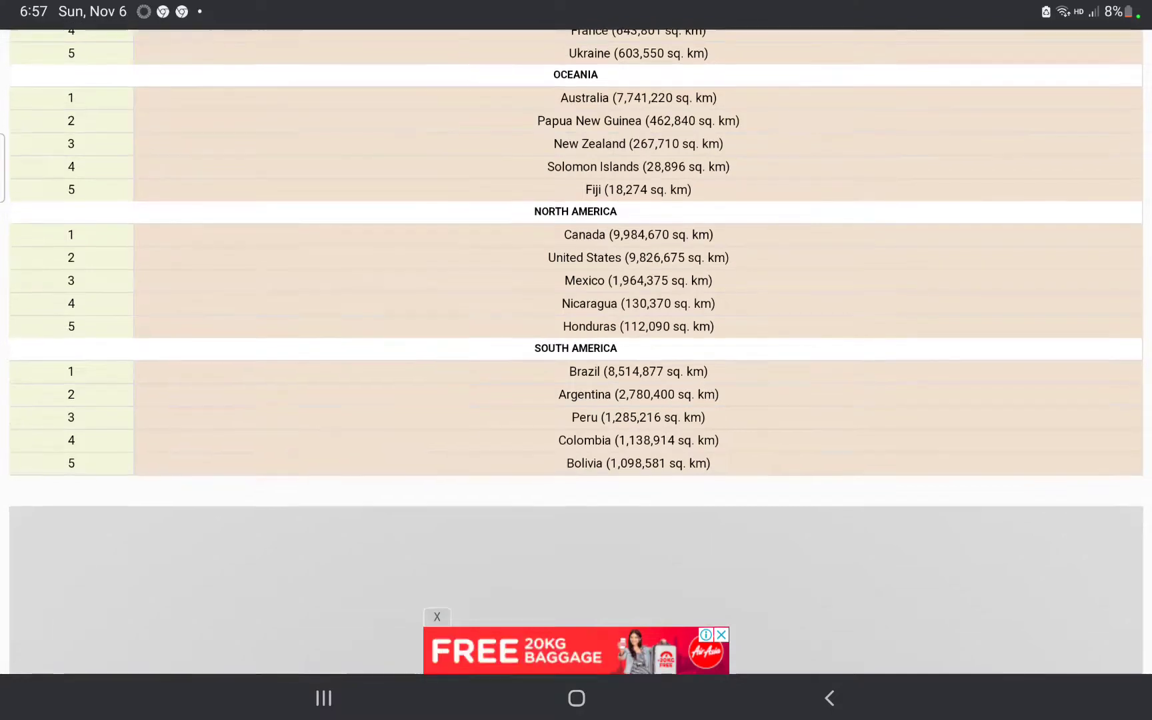
scroll(577, 360, up, 1)
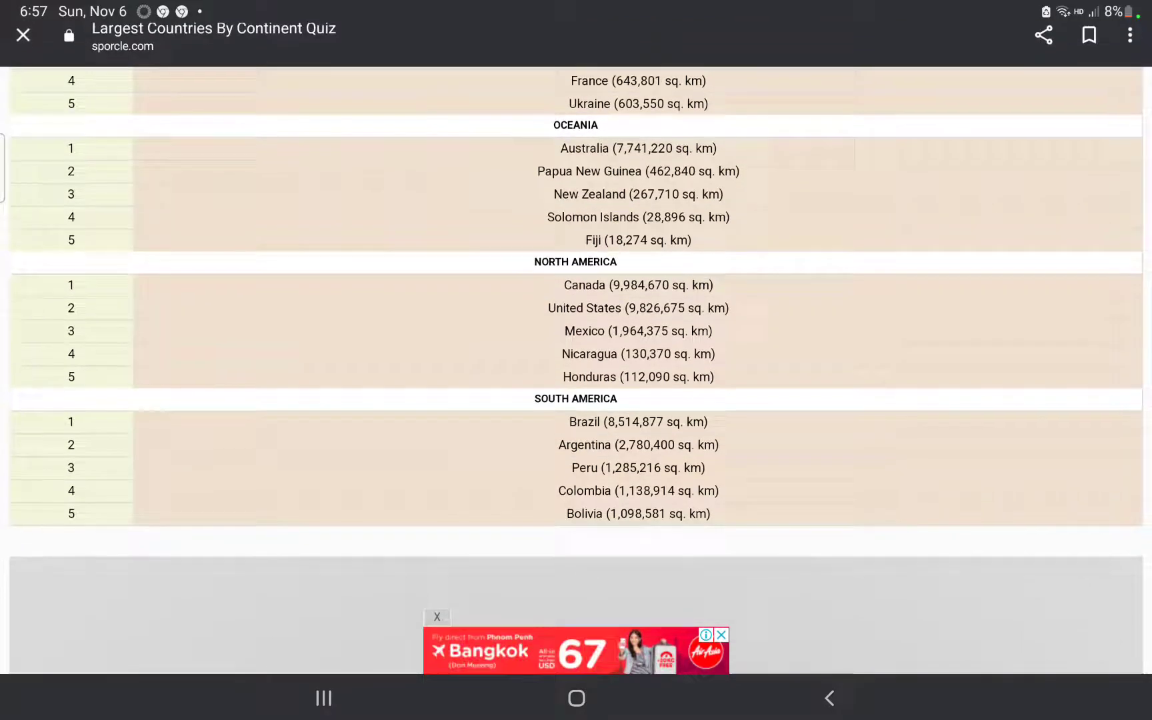
scroll(576, 360, up, 2)
scroll(576, 360, down, 3)
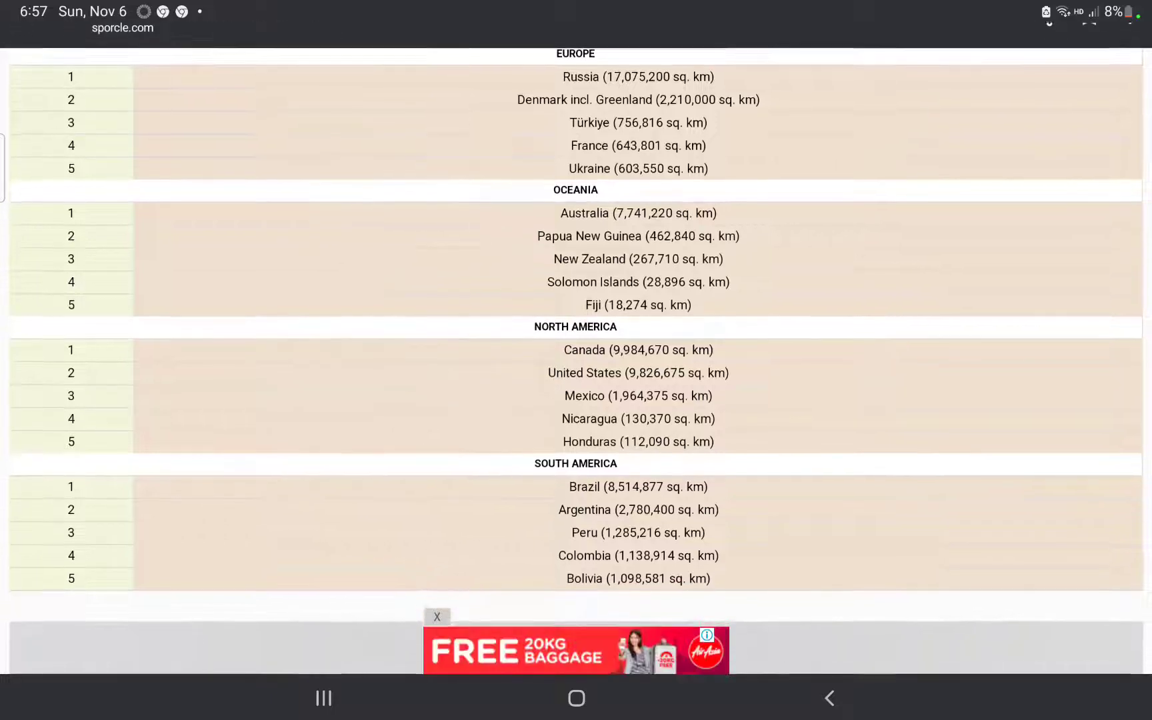